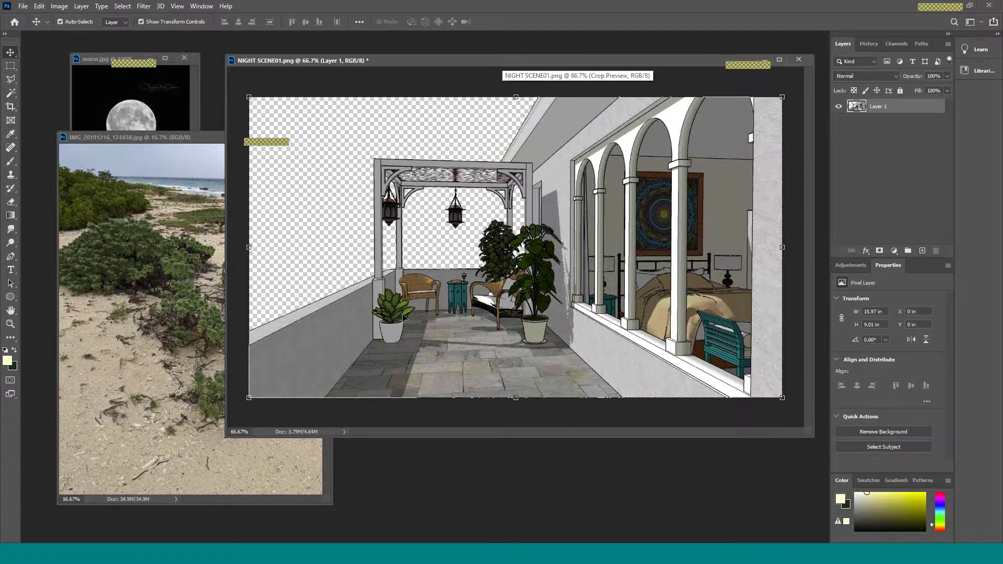
Bring the beach photo's window to the front and enlarge it around the image
left_click(191, 143)
left_click_drag(199, 148, 197, 149)
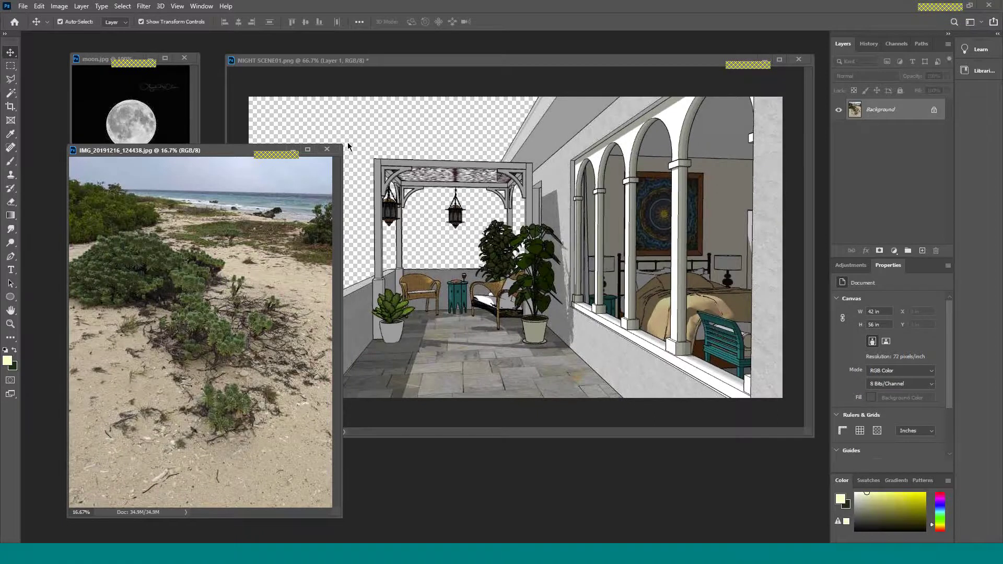
left_click_drag(209, 152, 312, 130)
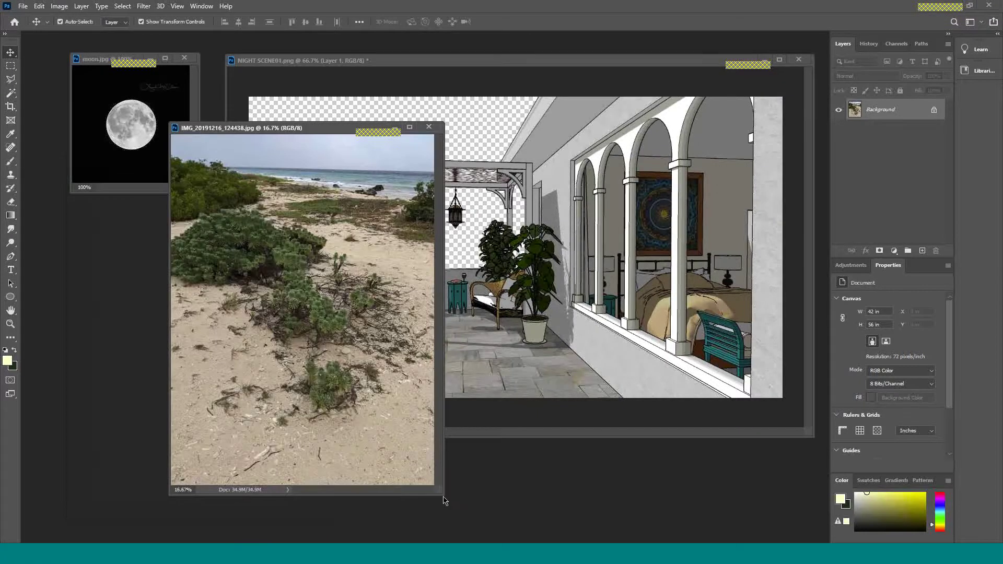
left_click_drag(446, 498, 532, 528)
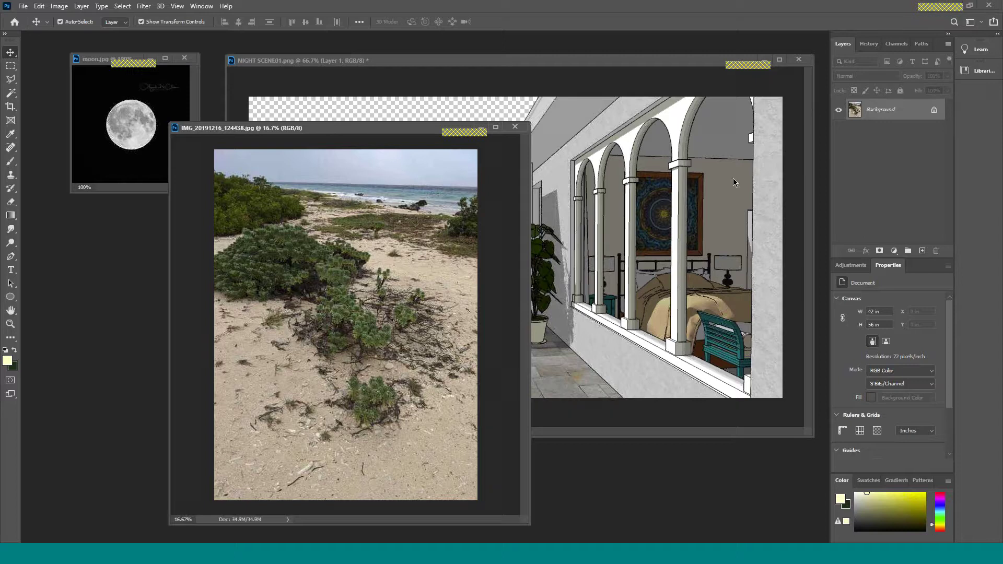
Duplicate the beach photo's Background layer and flip the copy horizontally
left_click_drag(855, 110, 922, 250)
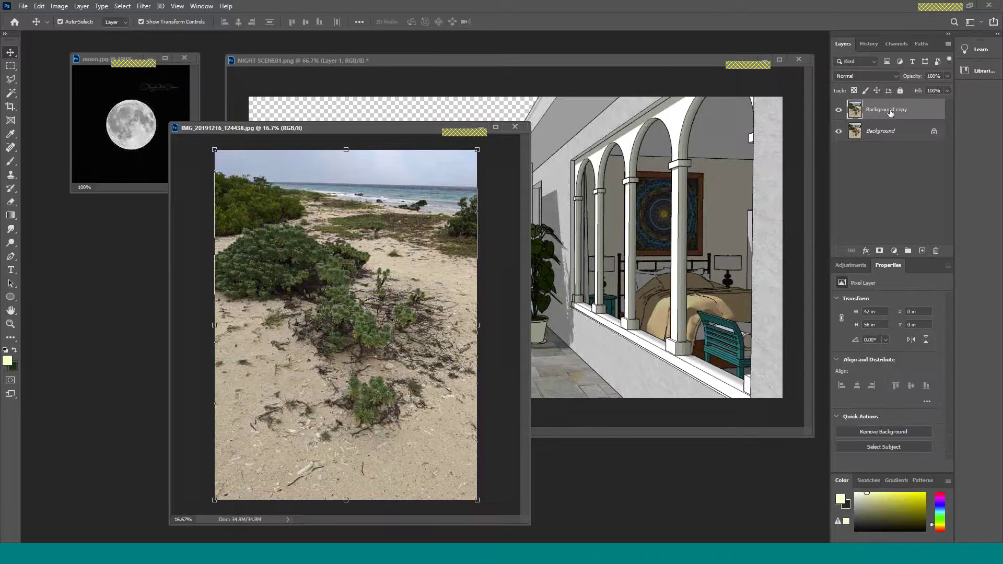
left_click(39, 6)
mouse_move(54, 245)
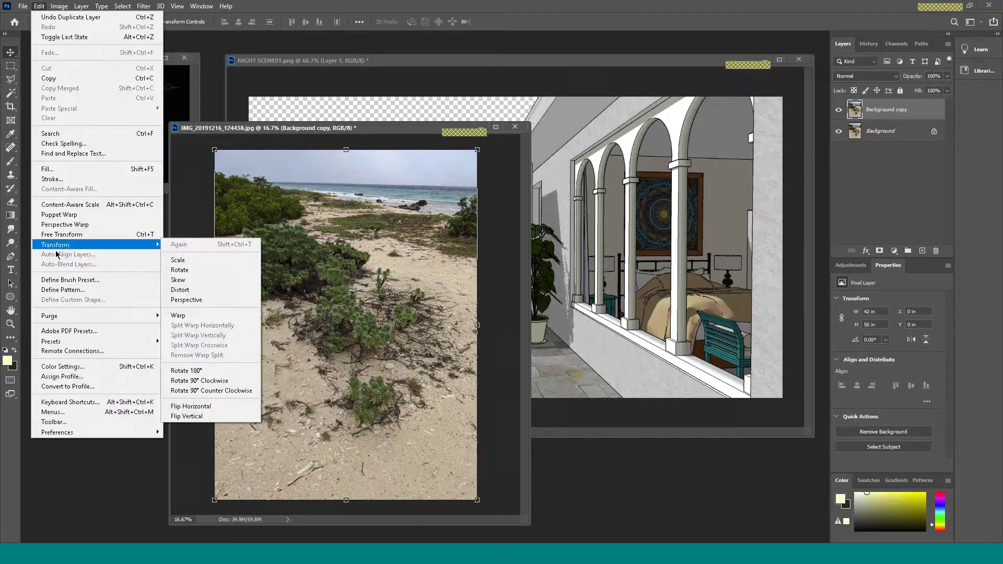
left_click(186, 407)
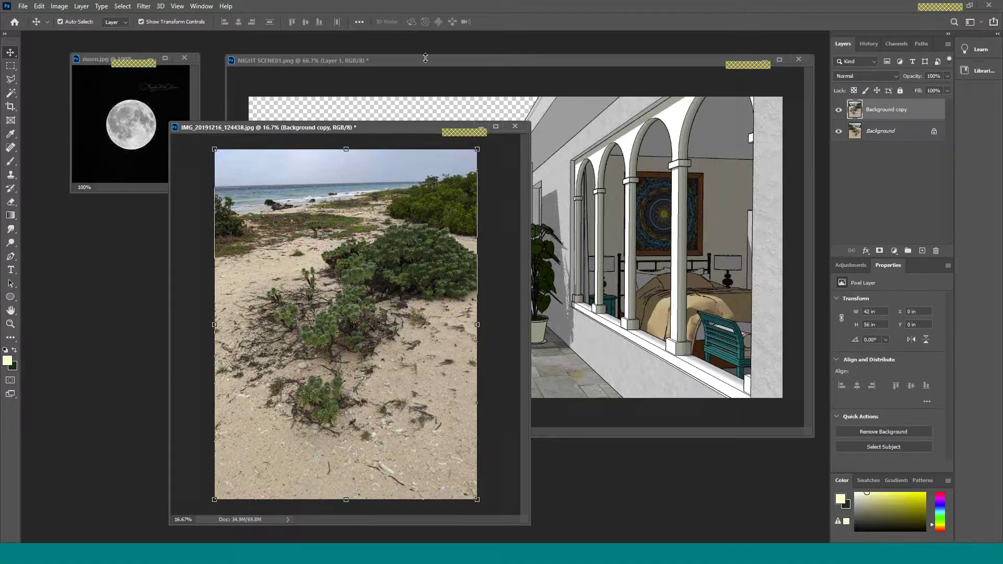
Place a horizontal ruler guide along the sea horizon and rotate the flipped layer about 1.4° clockwise to level it
left_click_drag(417, 123, 437, 41)
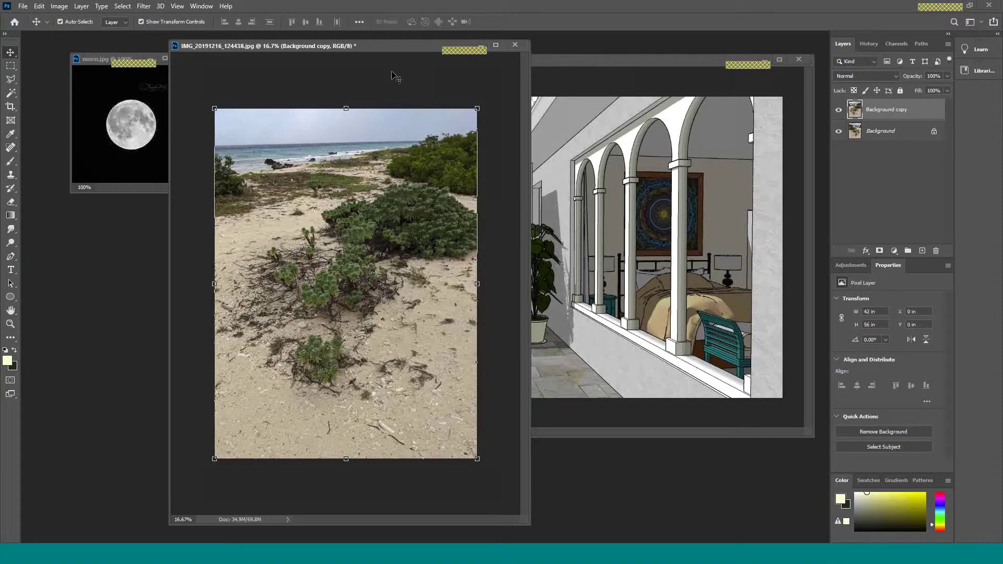
key("ctrl+r")
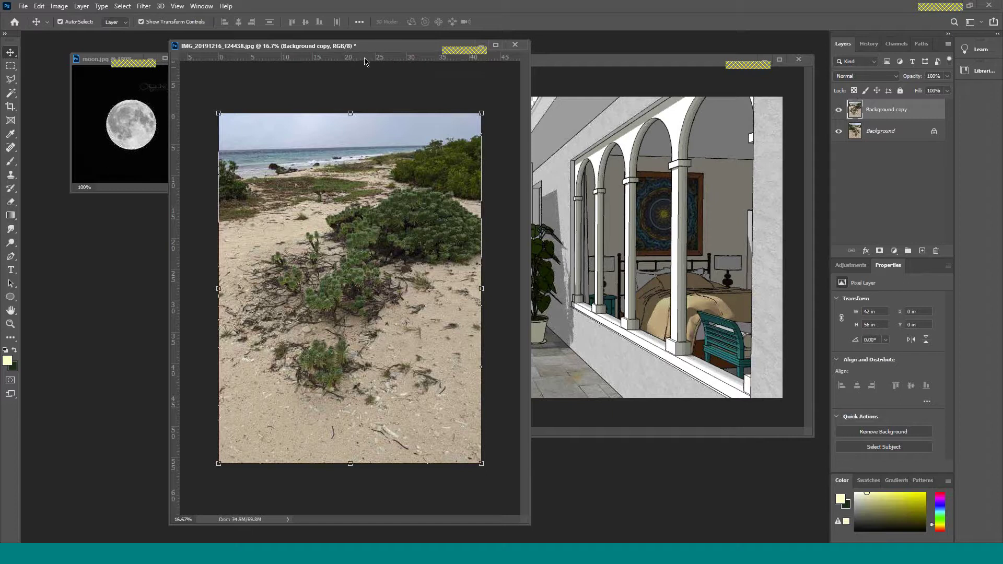
left_click_drag(364, 61, 361, 150)
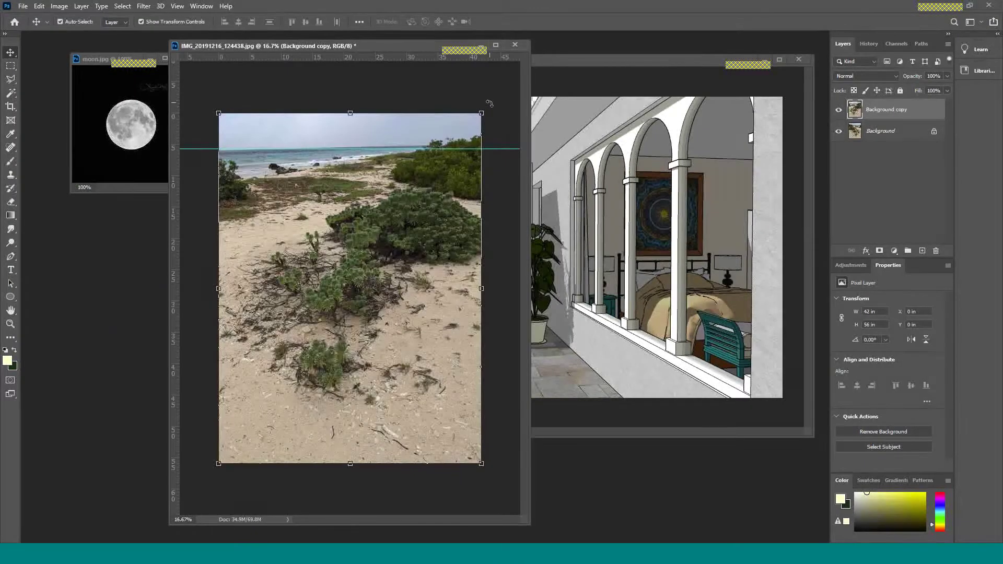
left_click_drag(489, 103, 492, 109)
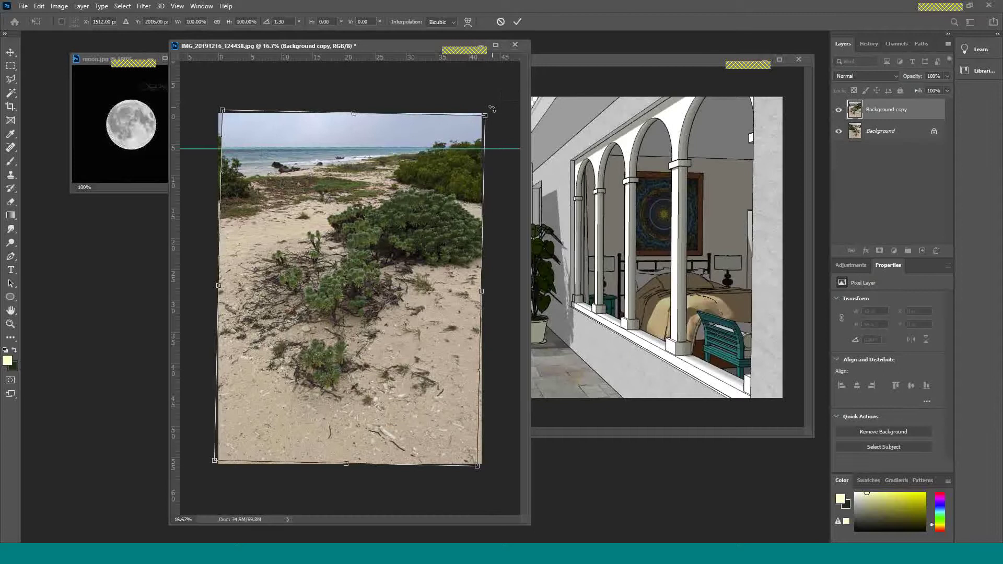
key("Return")
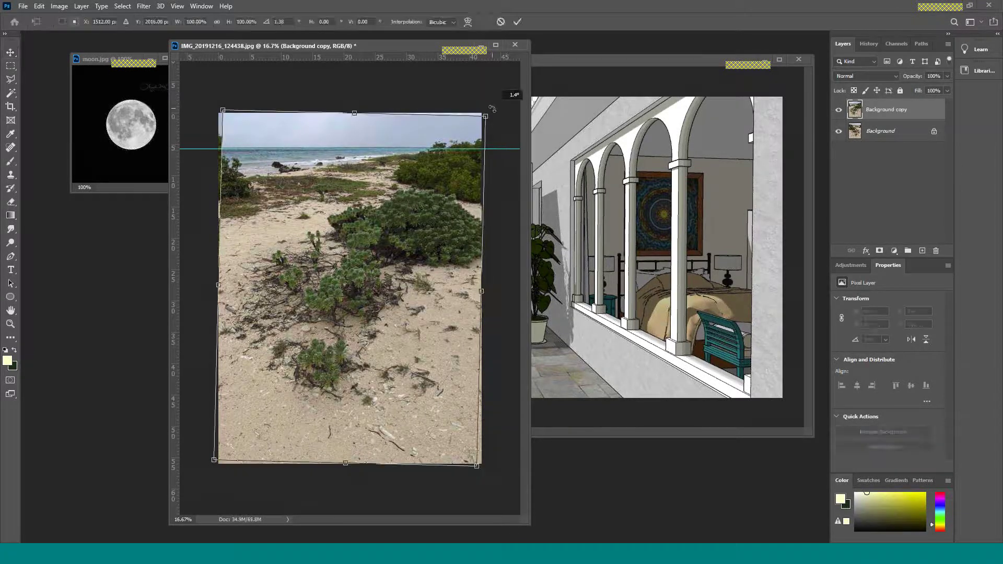
Remove the horizon guide and merge the rotated copy into the Background layer
left_click_drag(505, 149, 524, 30)
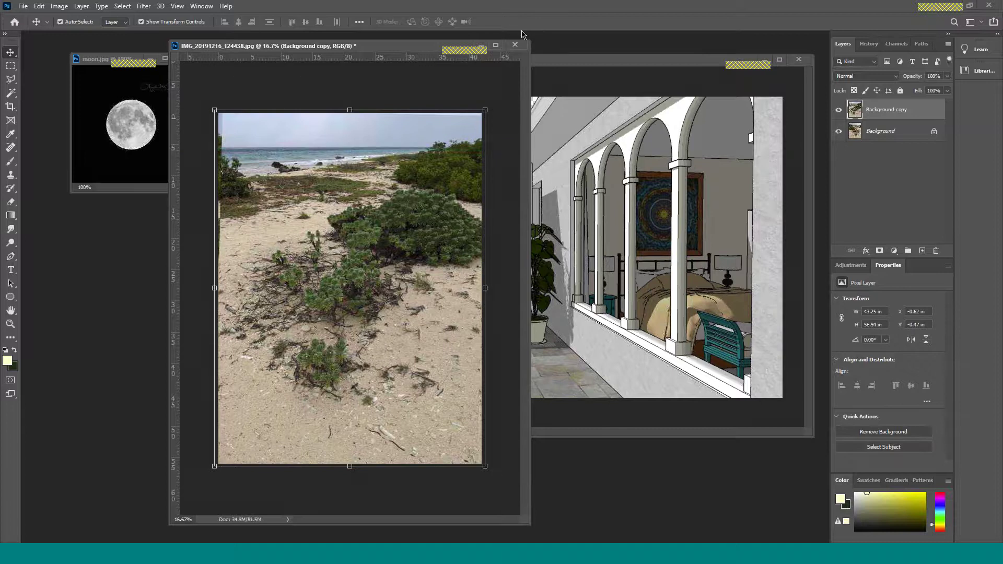
left_click(445, 77)
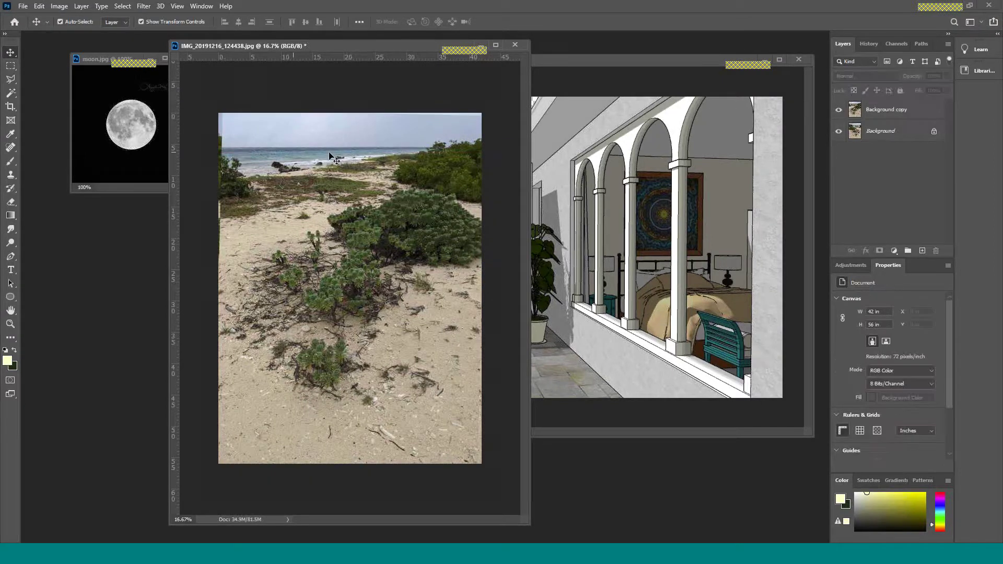
left_click(882, 113)
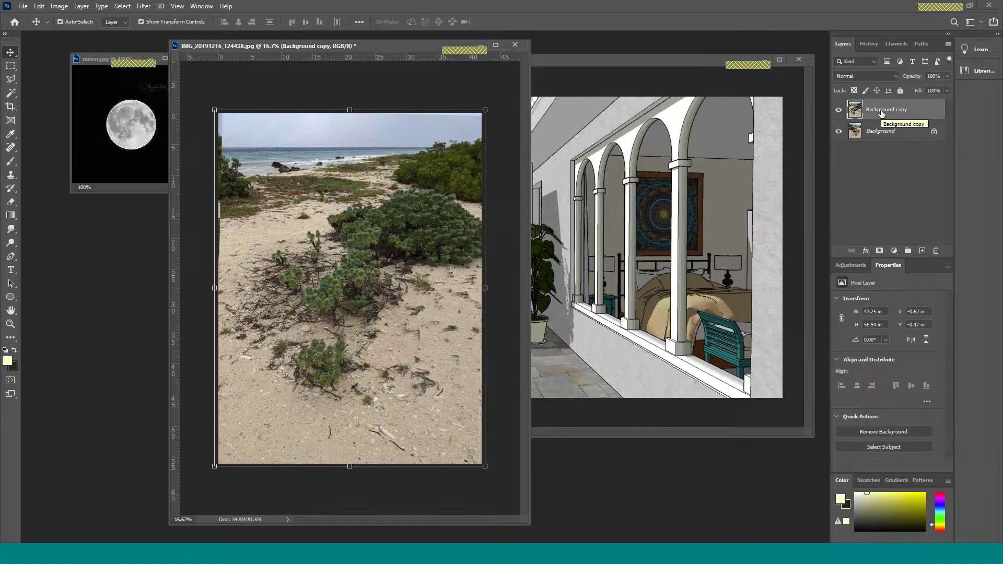
key("Delete")
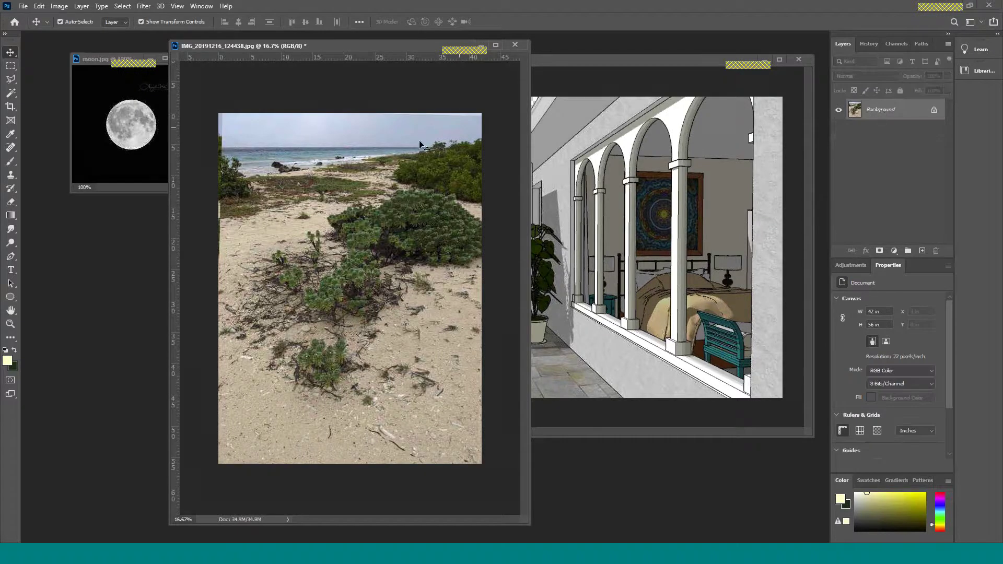
Crop the beach photo to about 34.67 × 23.83 in, trimming the sides and the lower sand area
left_click(12, 107)
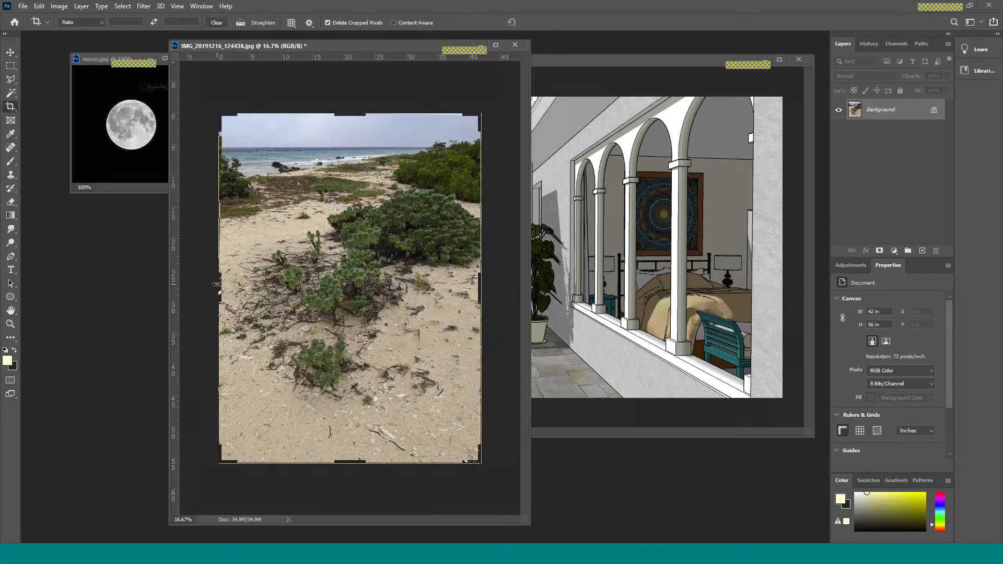
left_click_drag(216, 284, 219, 283)
left_click_drag(357, 466, 337, 378)
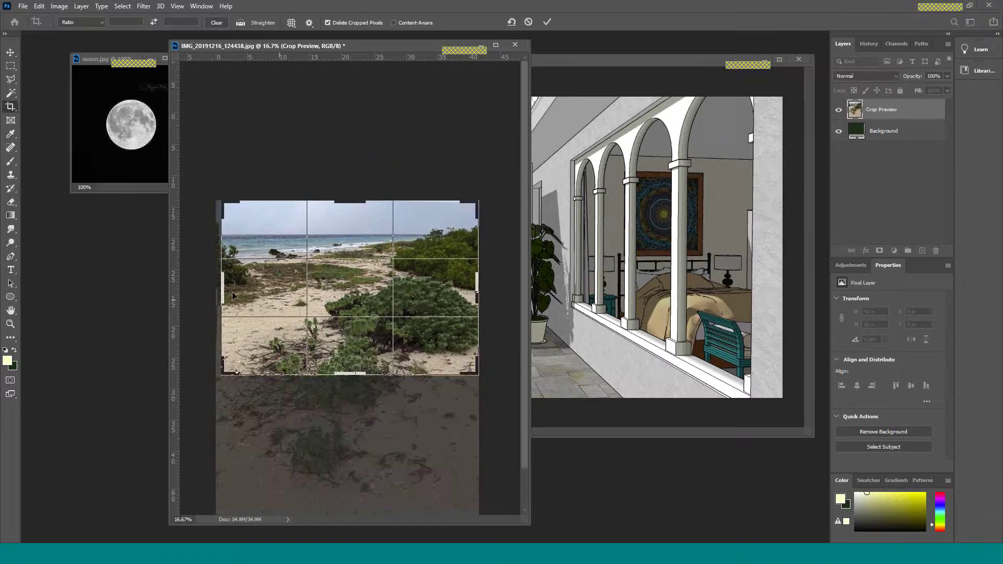
left_click_drag(220, 288, 241, 289)
mouse_move(359, 372)
left_mouse_down()
mouse_move(358, 355)
mouse_move(354, 387)
mouse_move(351, 362)
left_mouse_up()
key("Return")
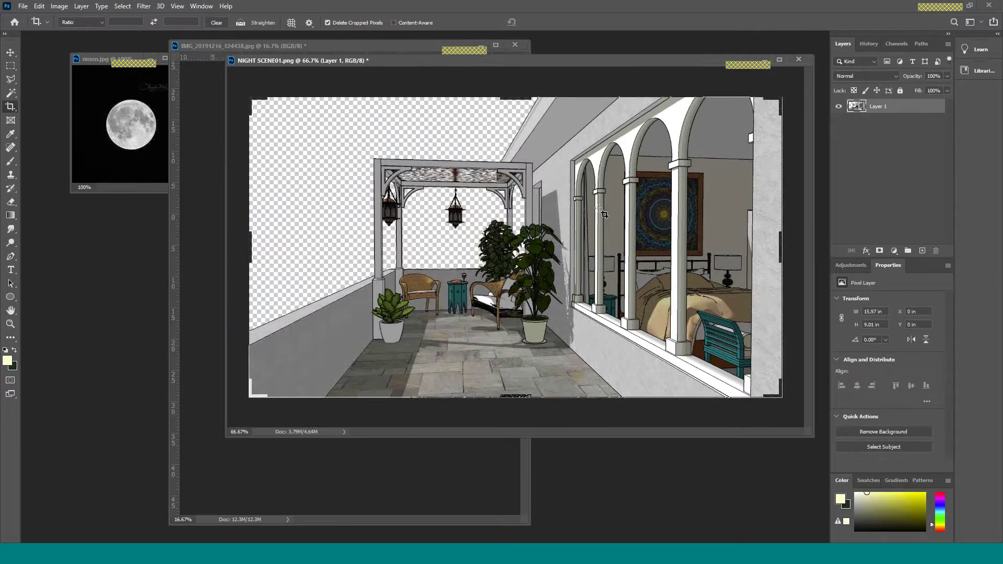
Copy the terrace layer from NIGHT SCENE01.png onto the beach photo and close NIGHT SCENE01.png without saving
left_click_drag(612, 65, 619, 266)
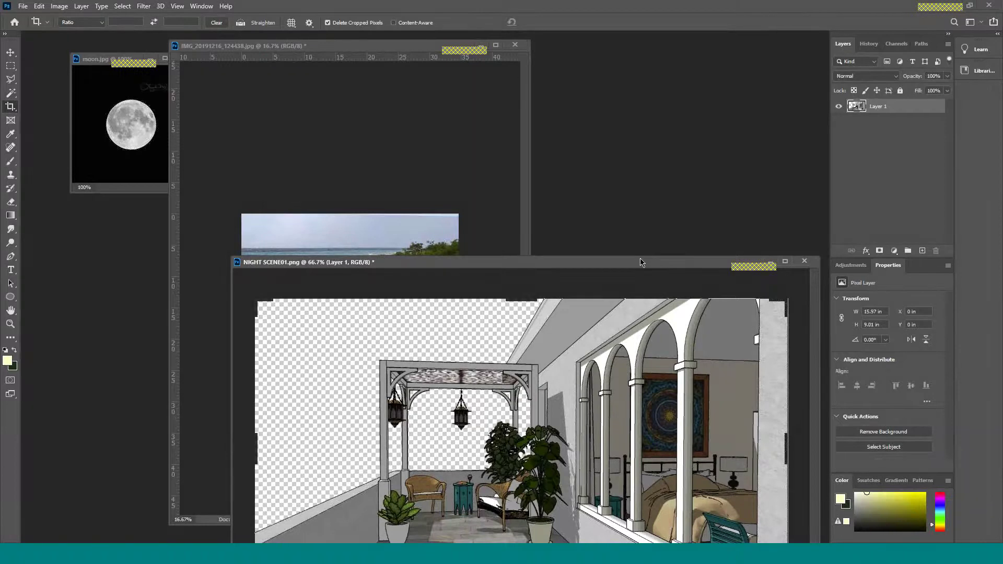
left_click_drag(642, 263, 628, 260)
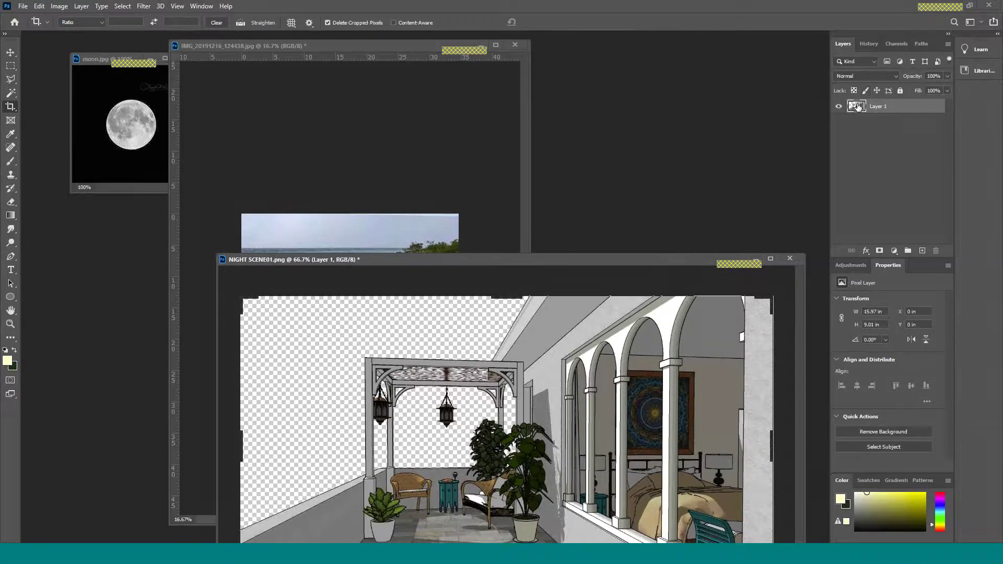
left_click_drag(857, 107, 361, 242)
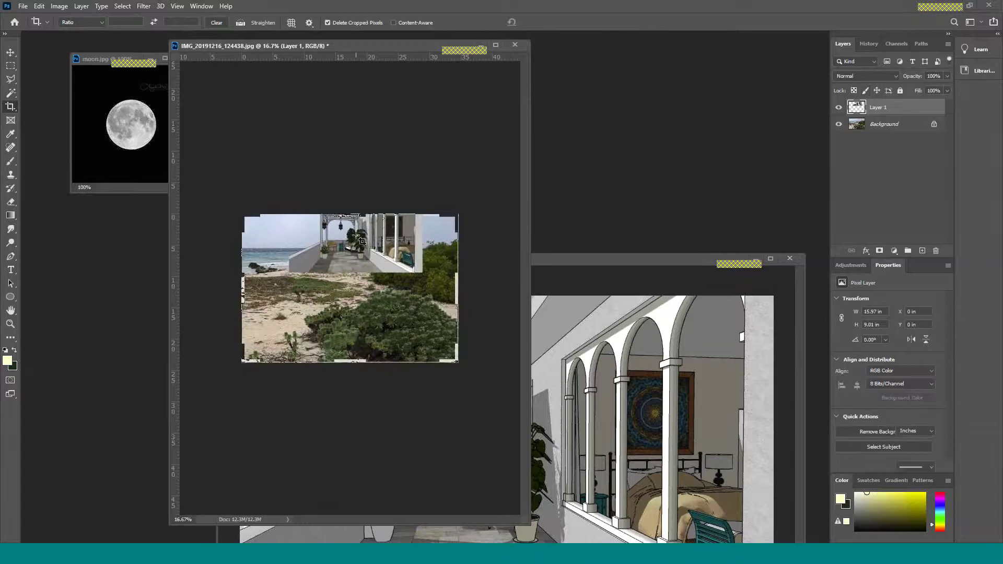
left_click(11, 52)
left_click_drag(387, 237, 394, 275)
left_click(789, 258)
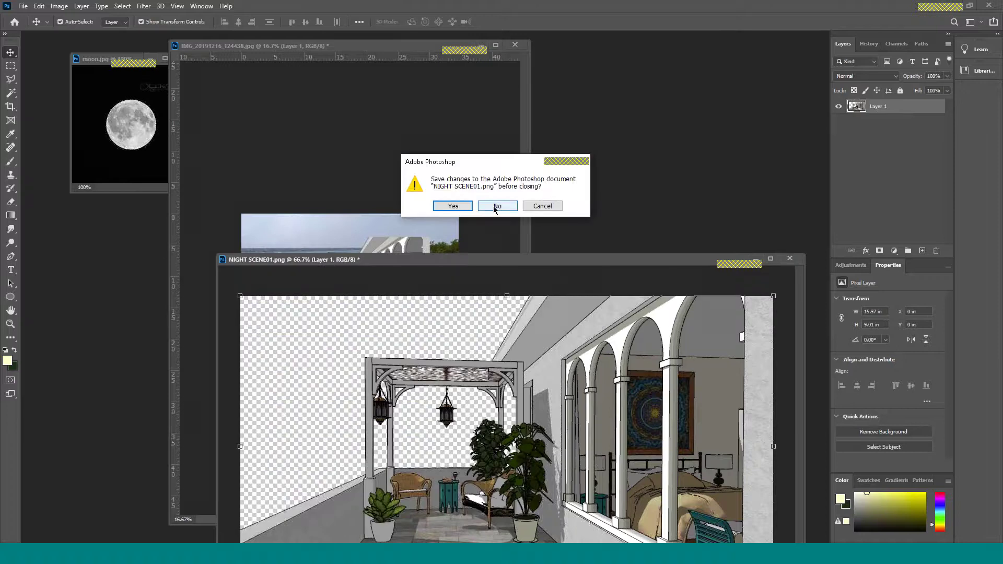
left_click(497, 207)
Move the terrace layer flush into the upper-right corner of the beach photo's canvas
left_click_drag(526, 525, 783, 538)
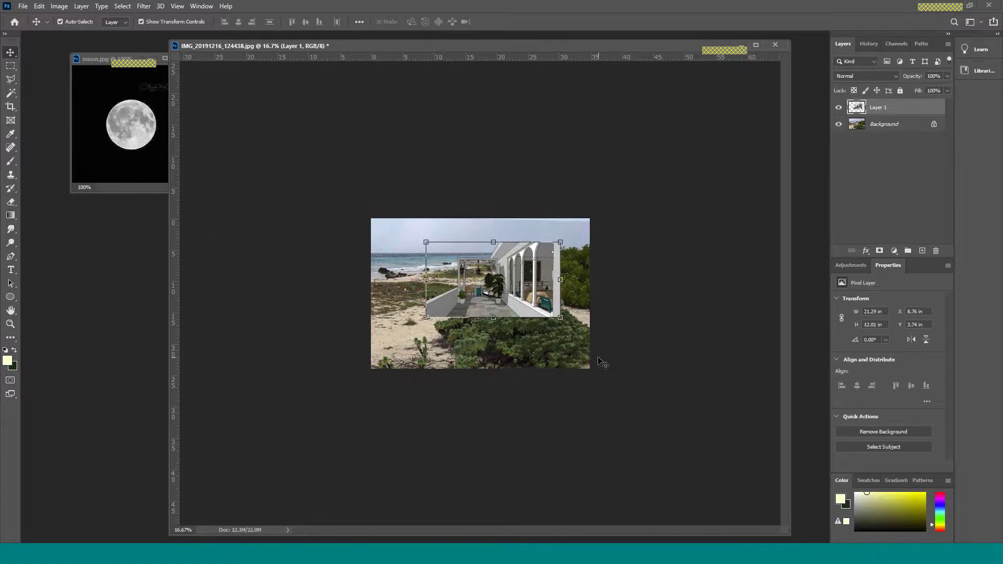
key("ctrl+plus")
key("ctrl+plus")
key("ctrl+plus")
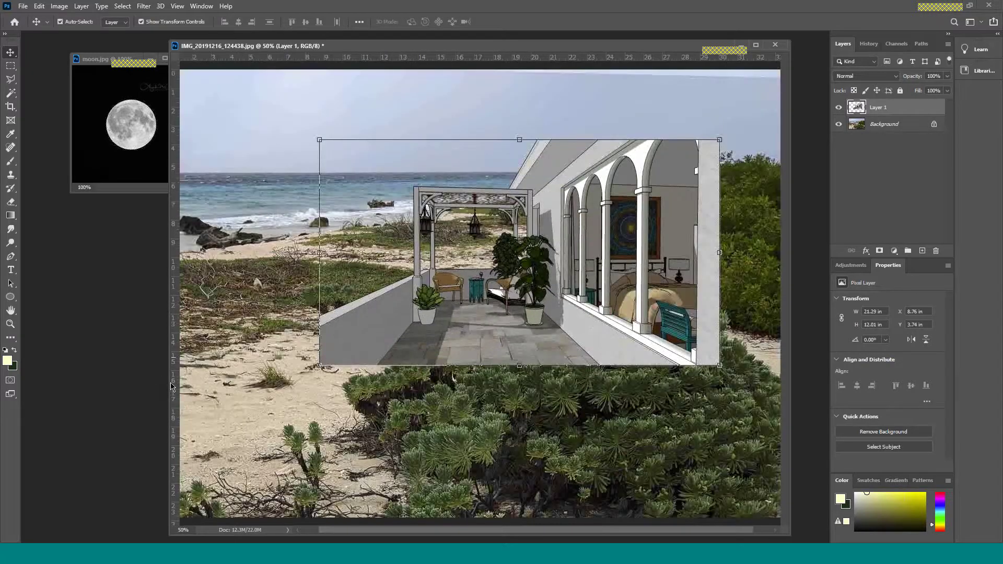
left_click_drag(170, 384, 51, 384)
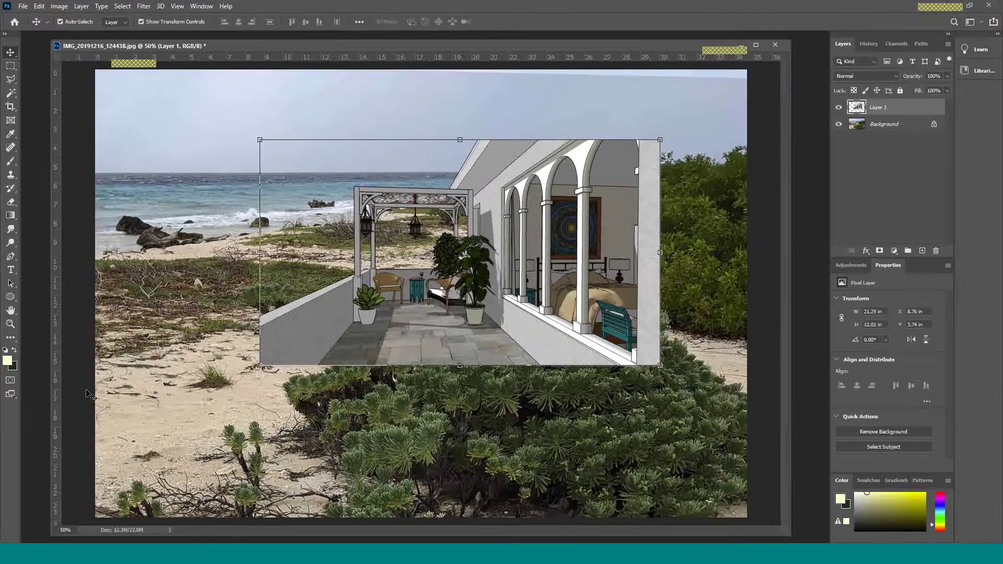
left_click_drag(547, 353, 636, 285)
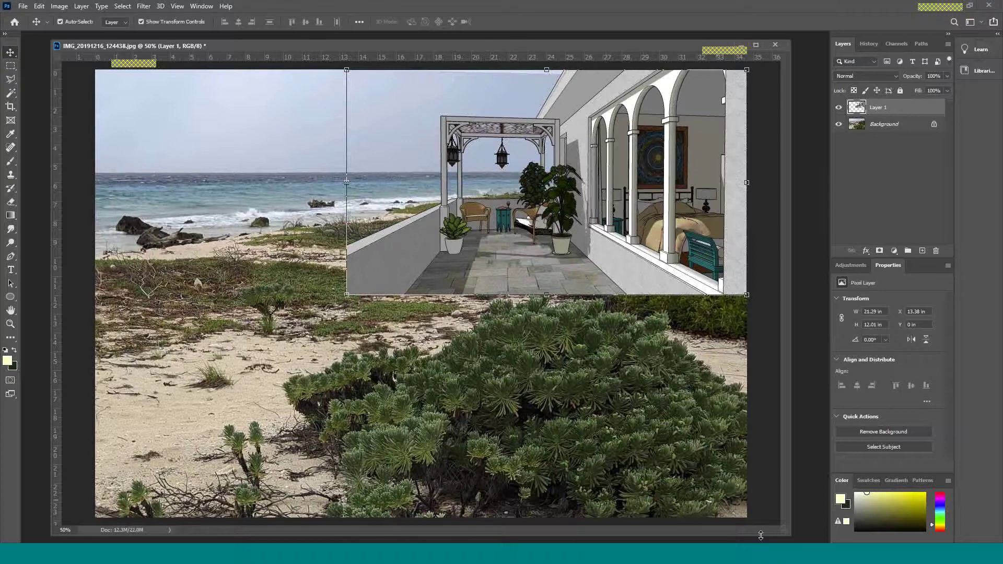
left_click_drag(787, 534, 787, 541)
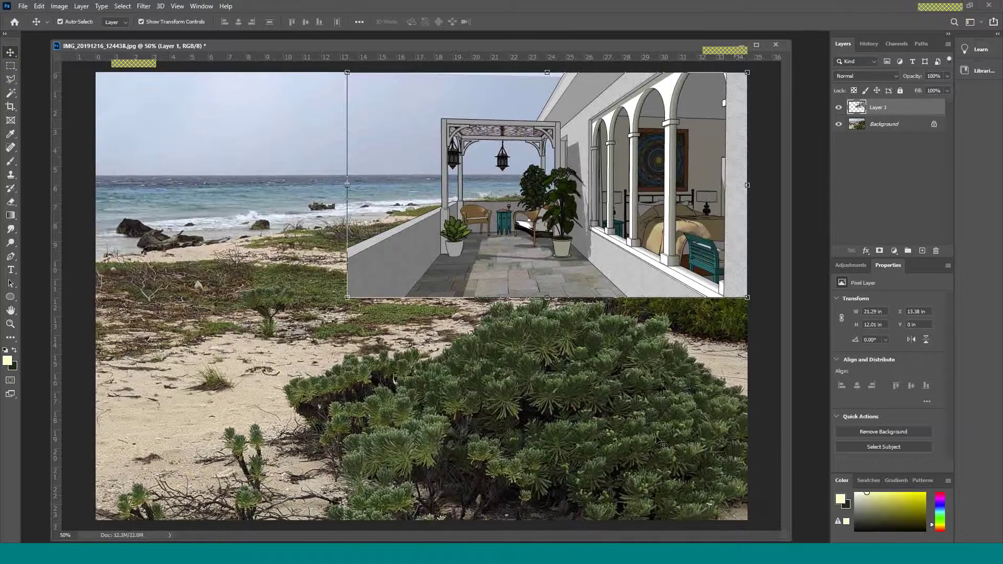
Unlock the beach Background layer and shift it about 4 in left and 0.5 in up behind the terrace
left_click(887, 125)
left_click_drag(612, 369, 570, 370)
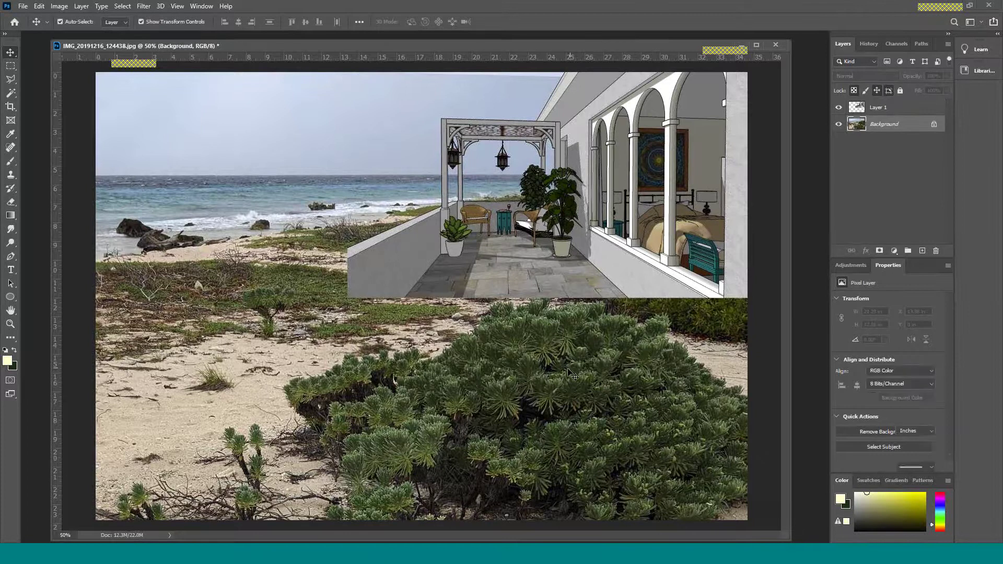
left_click(895, 131)
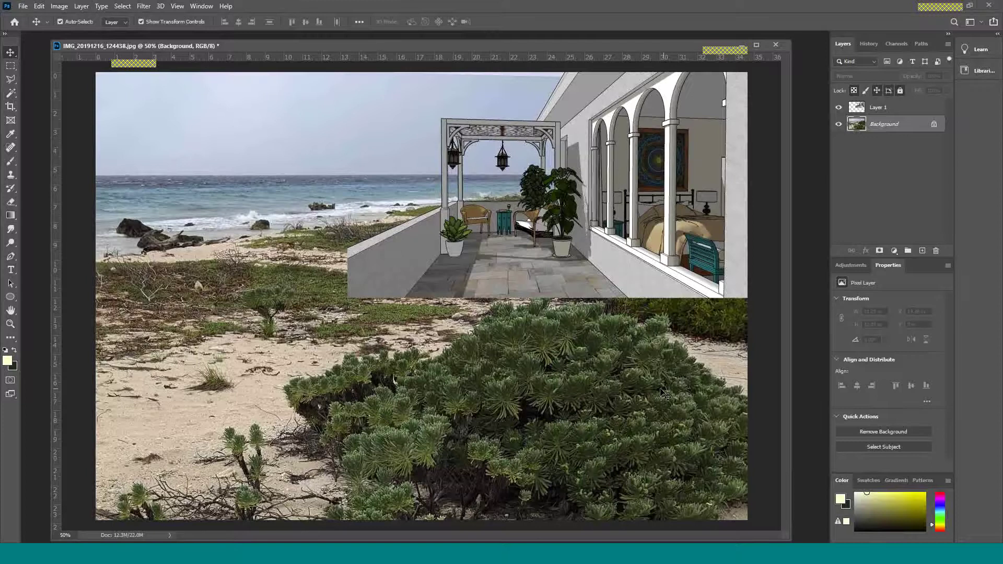
left_click_drag(665, 389, 633, 384)
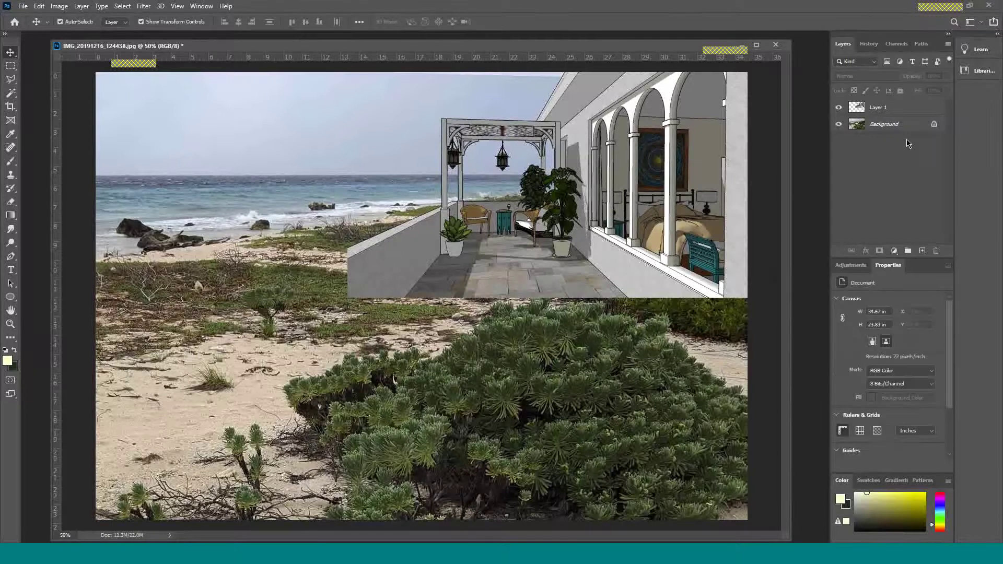
left_click(882, 127)
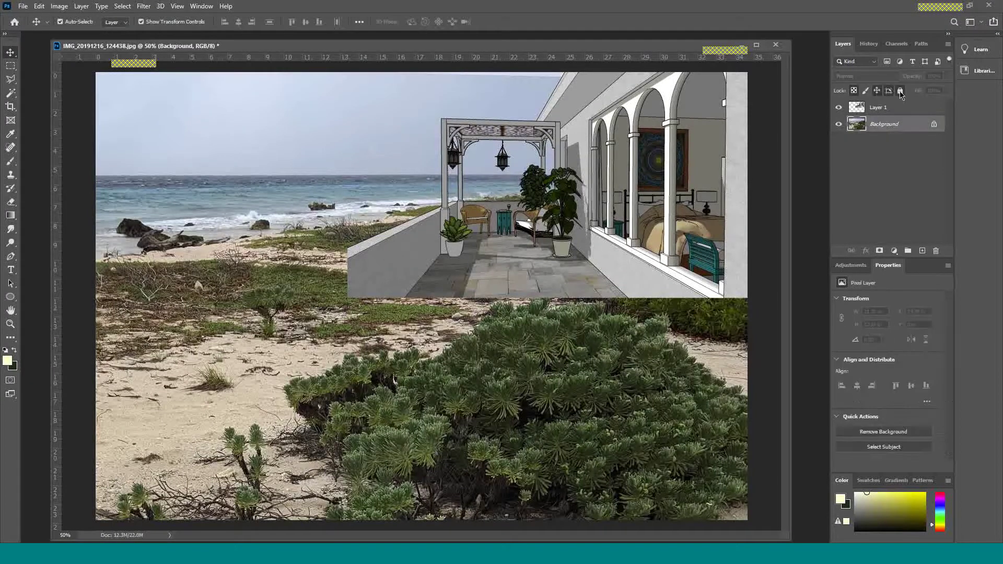
left_click(934, 124)
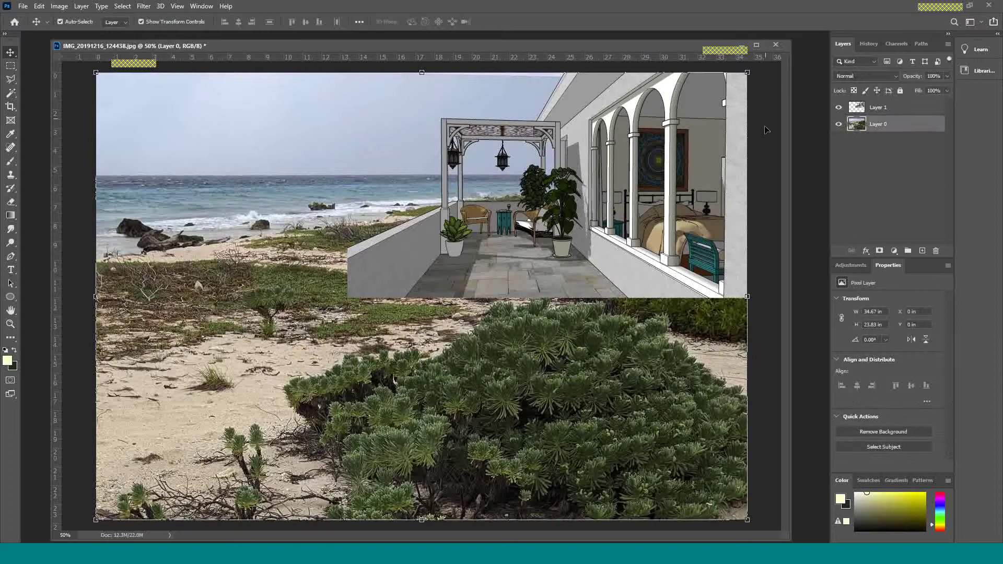
left_click_drag(636, 371, 555, 362)
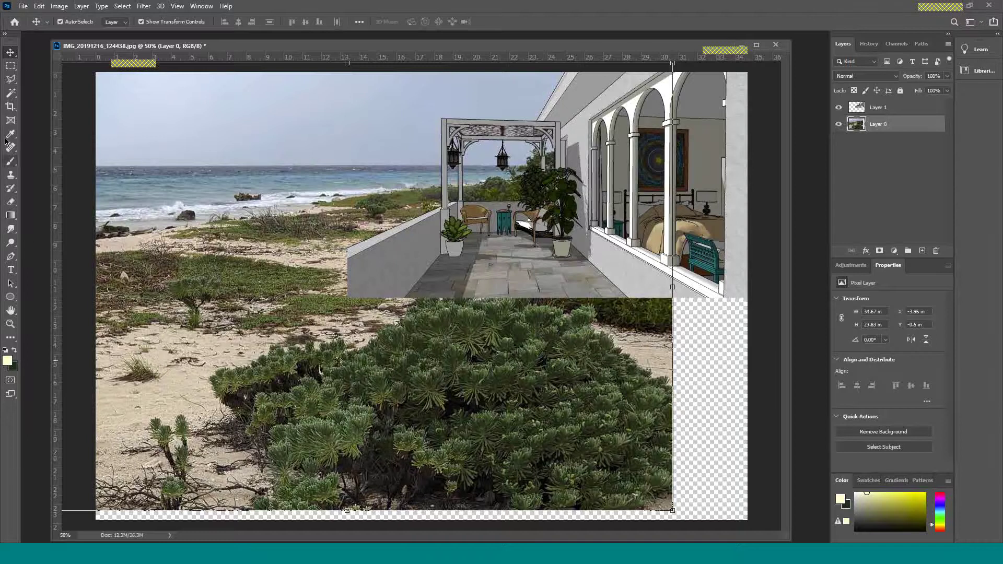
Crop the composite to the terrace layer's extent, about 21.28 × 12.01 in, removing the excess beach and empty strip below
left_click(11, 106)
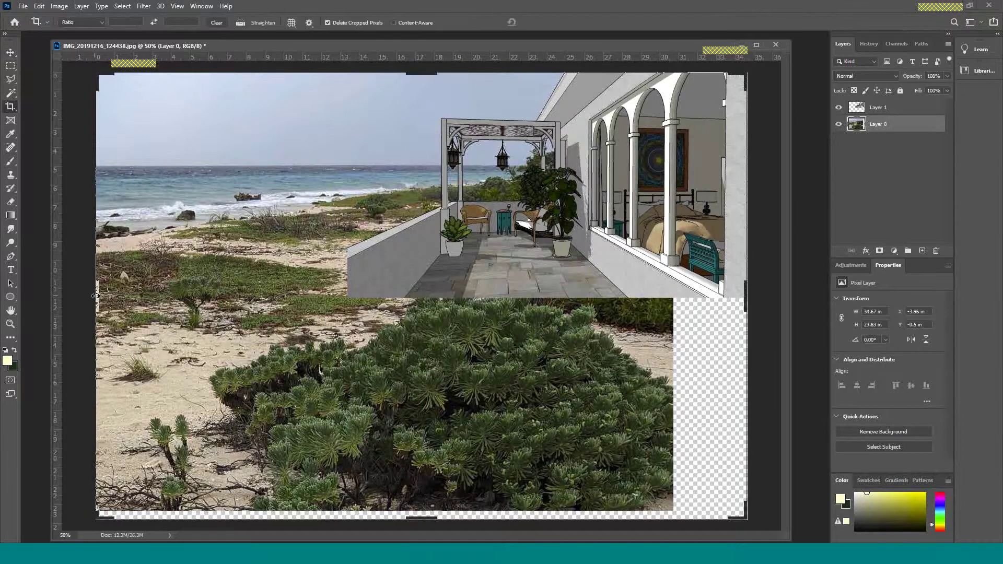
left_click_drag(95, 296, 223, 289)
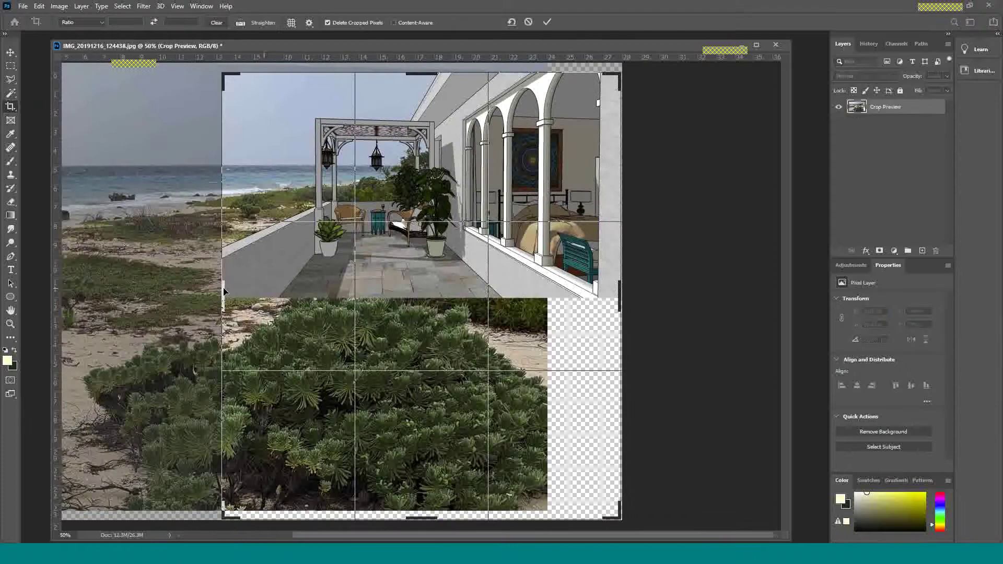
left_click_drag(421, 518, 426, 411)
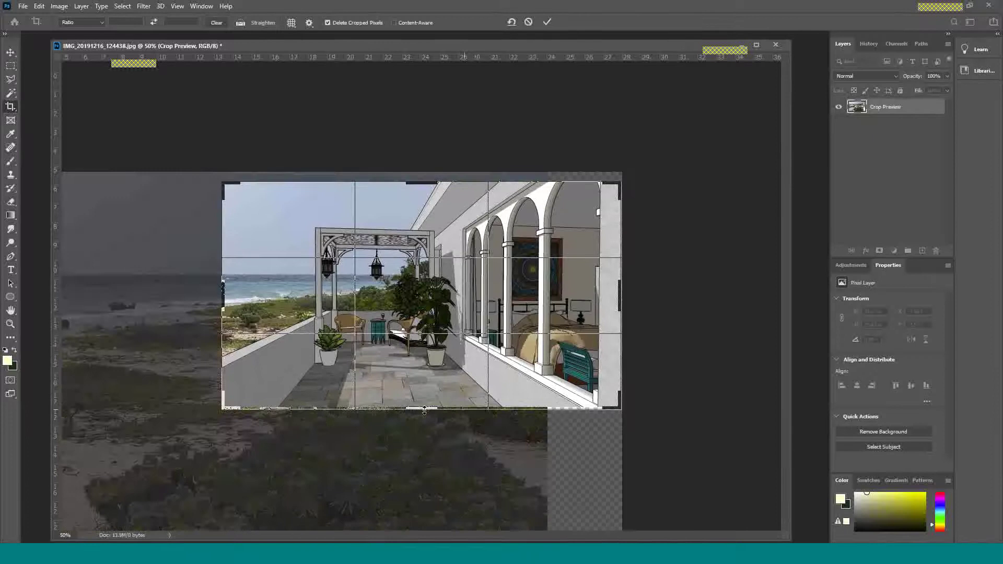
key("Return")
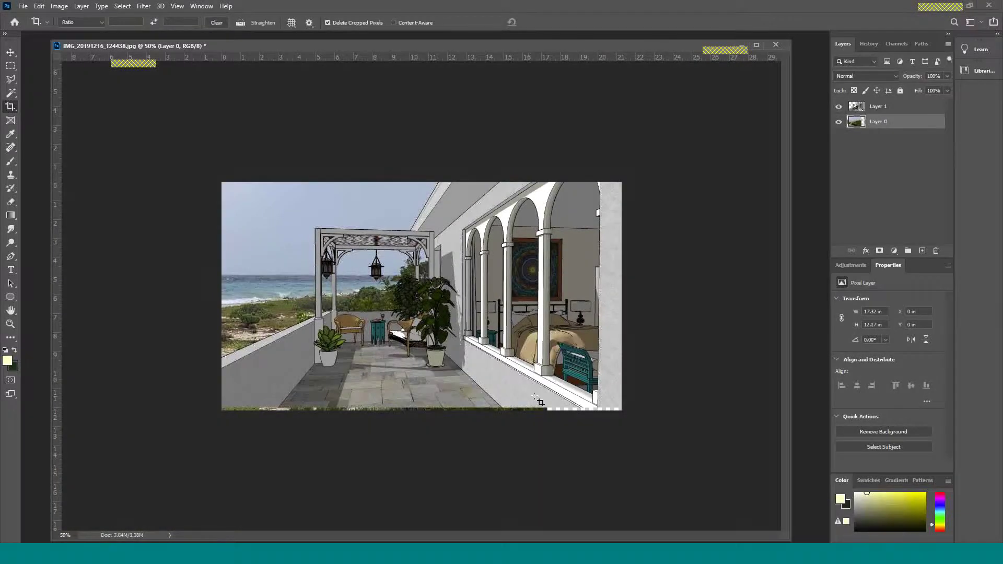
left_click(10, 107)
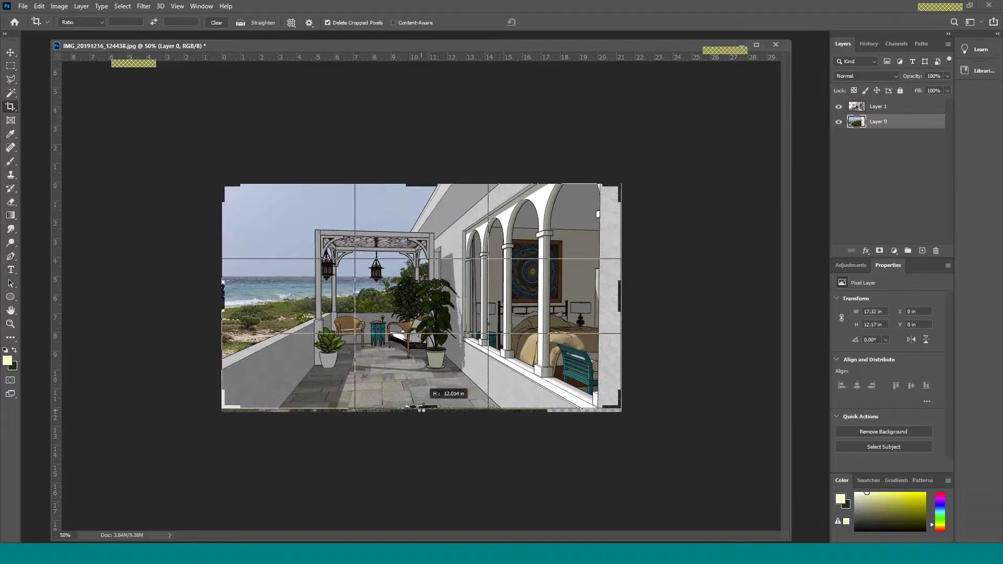
left_click_drag(421, 411, 421, 408)
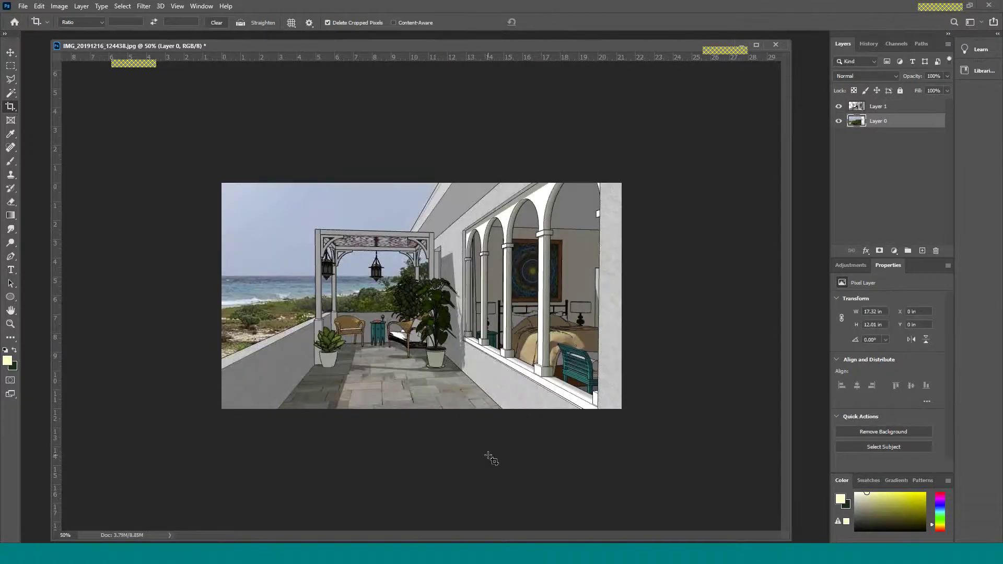
Add a Color Lookup adjustment using Moonlight.3DL, place it below Layer 1, and clip it to the beach layer
key("ctrl+plus")
key("ctrl+plus")
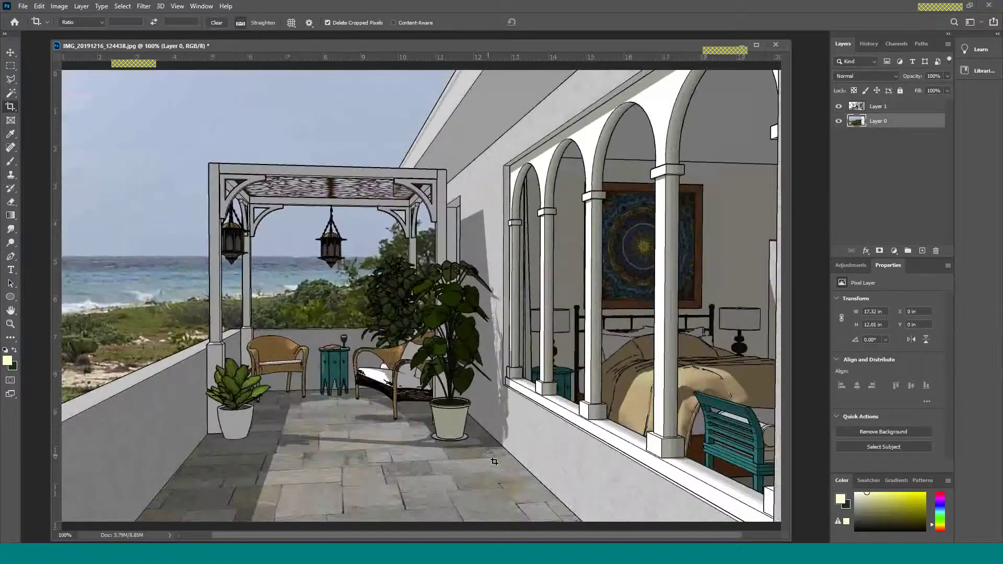
key("ctrl+minus")
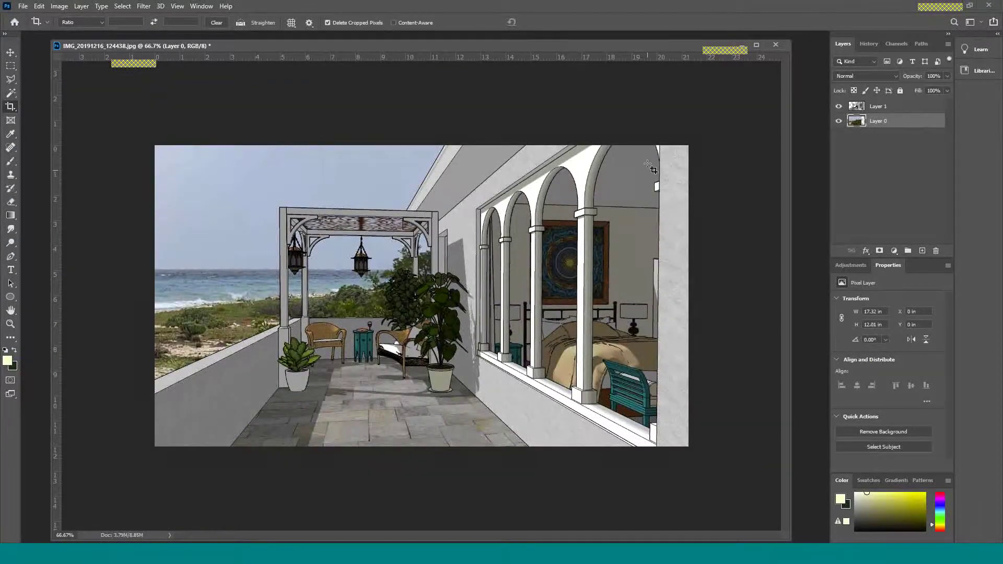
left_click(878, 106)
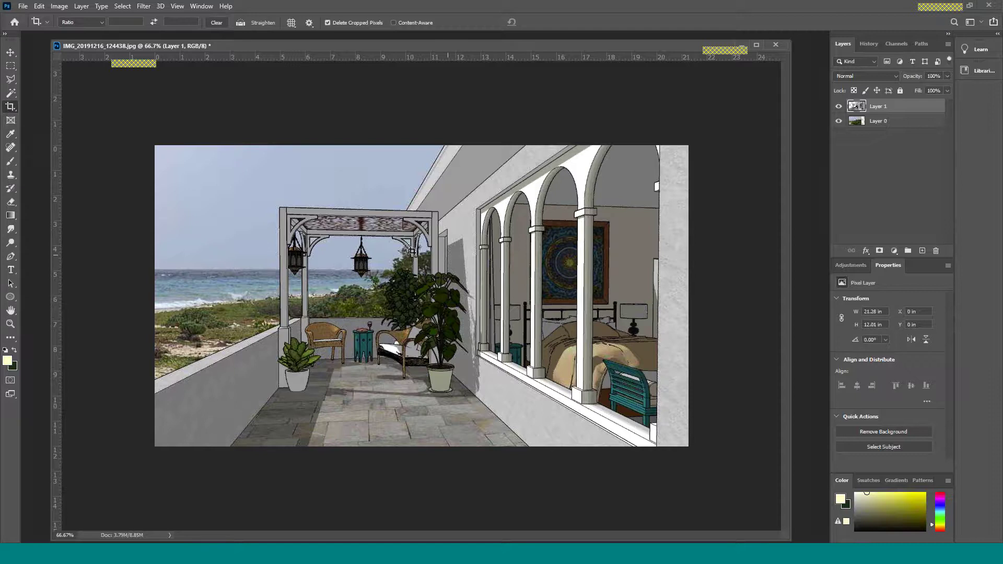
left_click(10, 53)
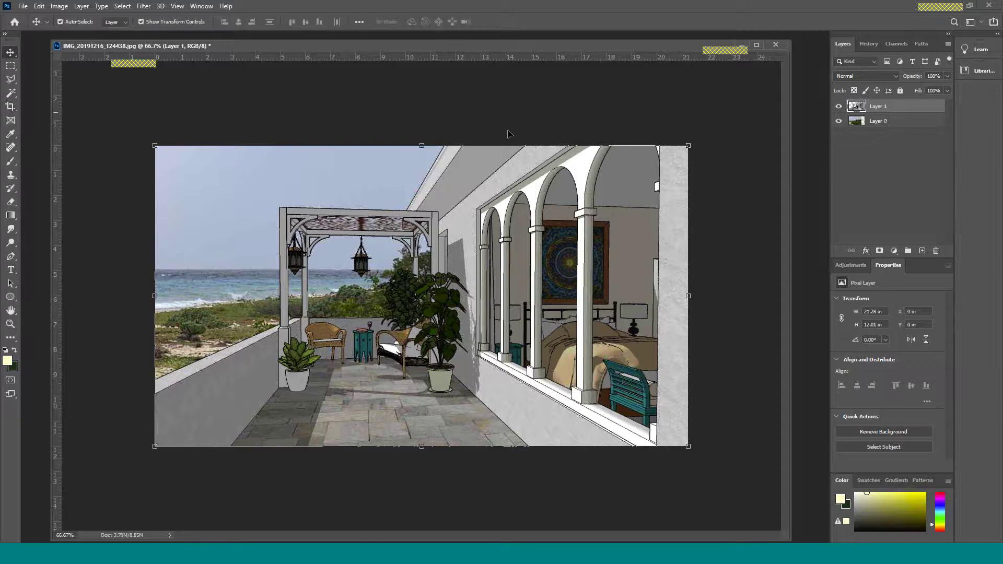
left_click(857, 267)
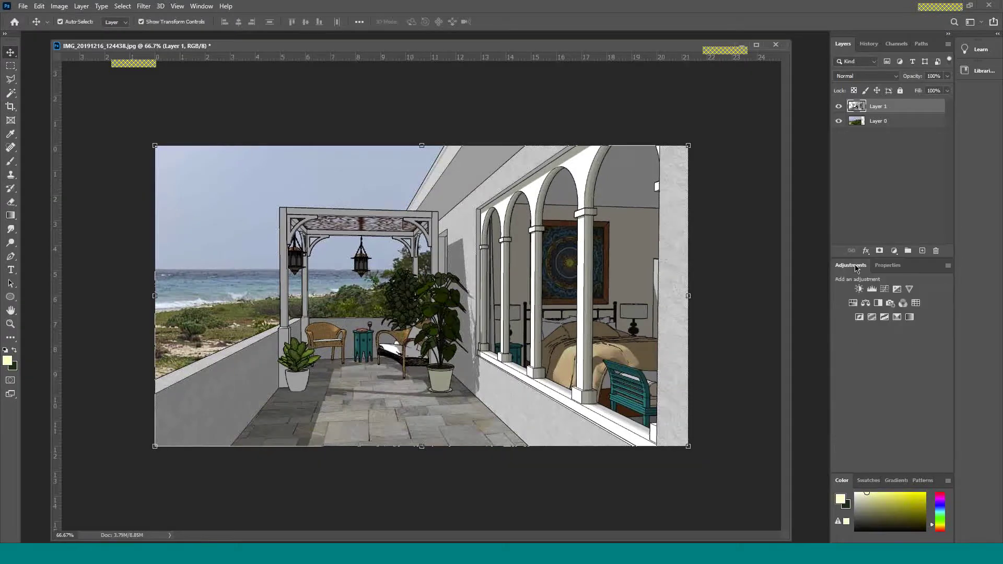
left_click(916, 303)
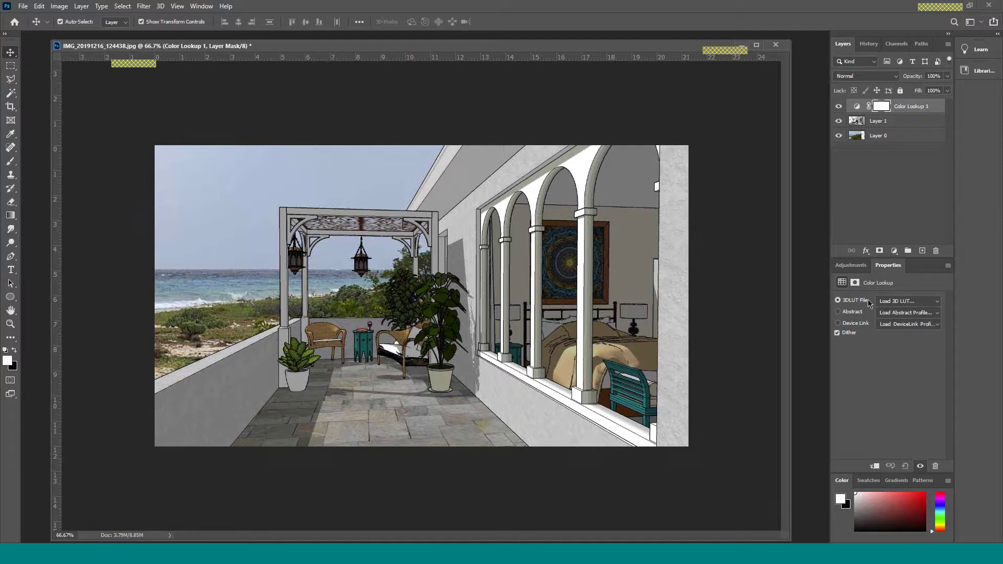
left_click(937, 304)
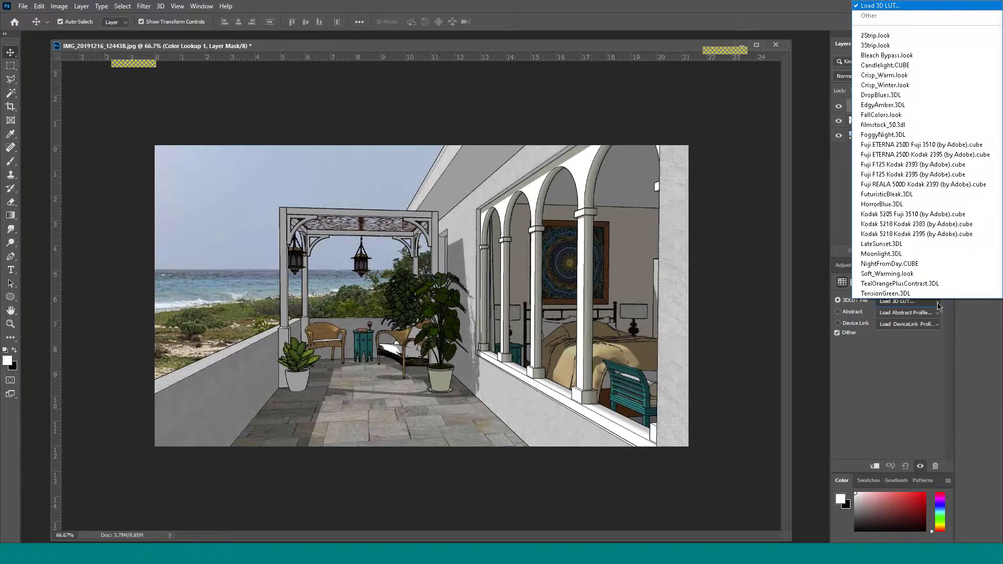
left_click(880, 254)
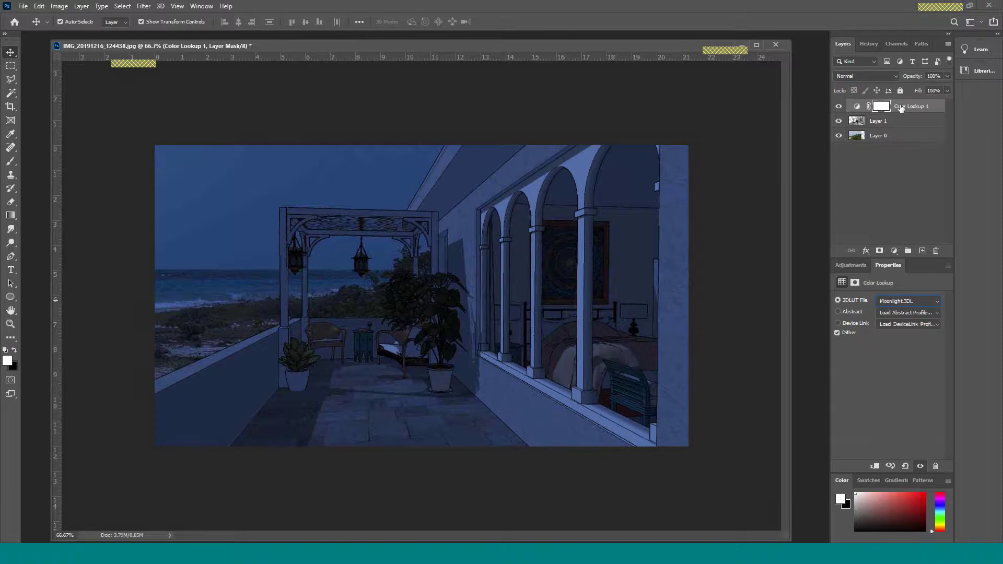
left_click_drag(900, 108, 895, 129)
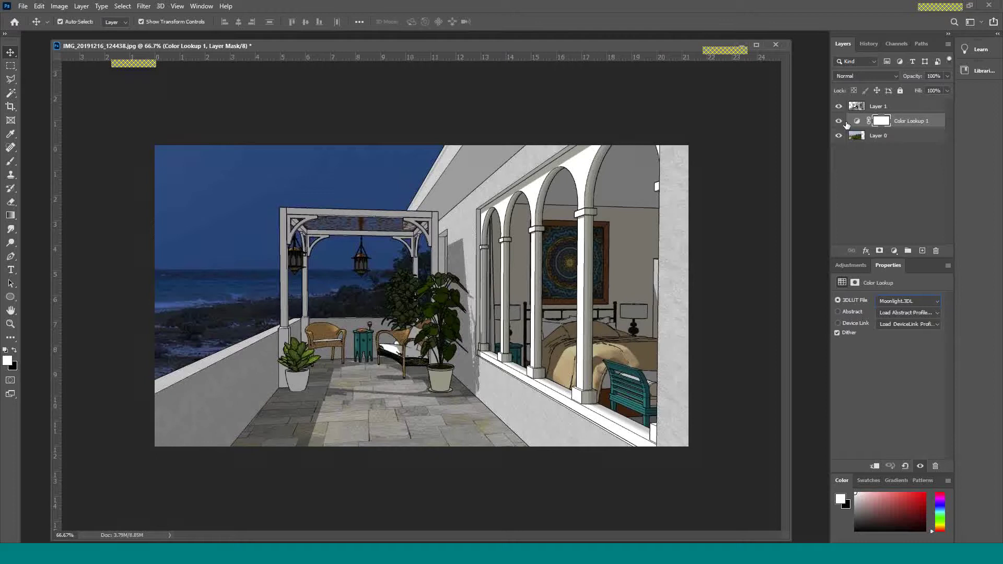
left_click(875, 466)
Add a second Color Lookup adjustment with Moonlight.3DL above the terrace layer and clip it to that layer
left_click(856, 106)
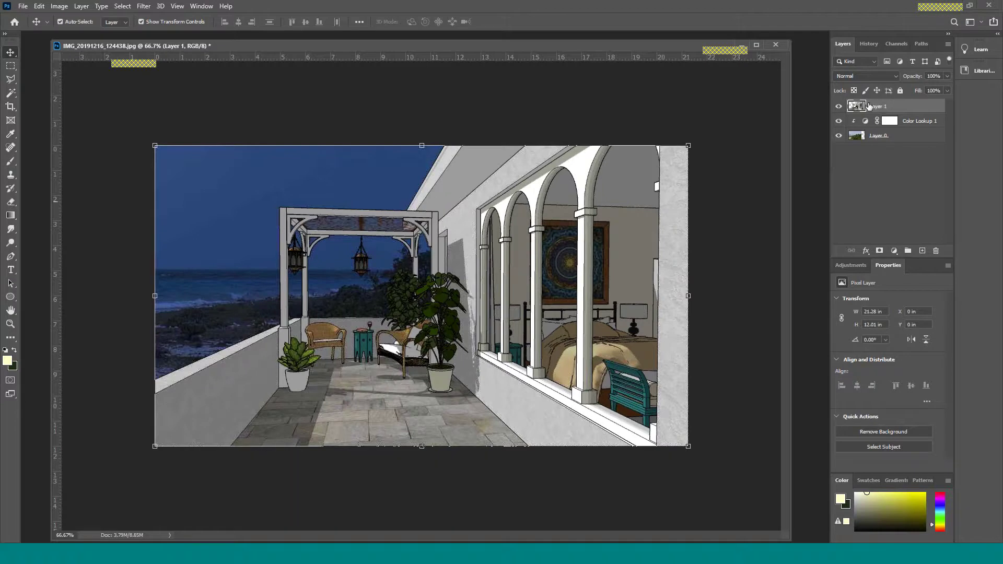
left_click(851, 266)
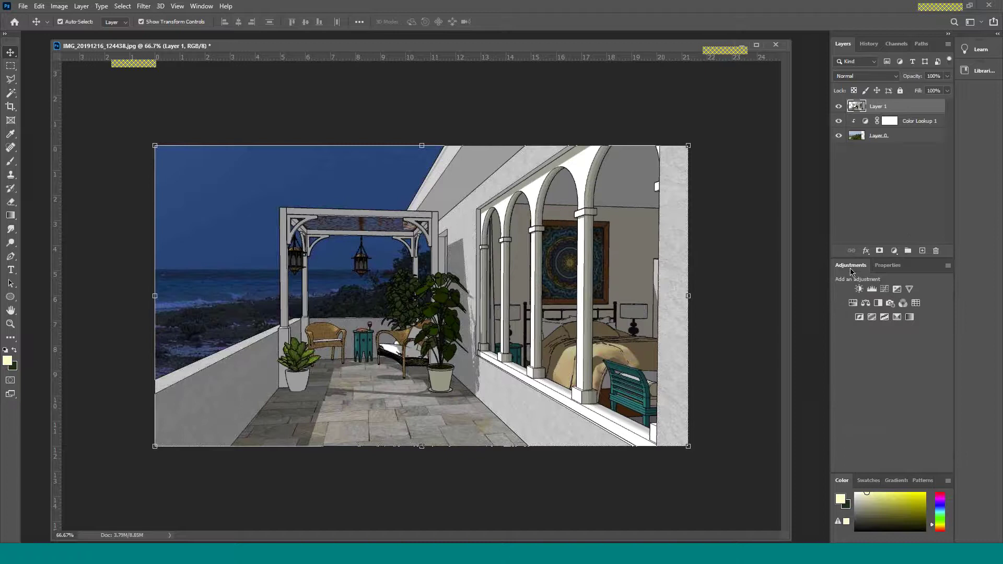
left_click(916, 304)
left_click(939, 305)
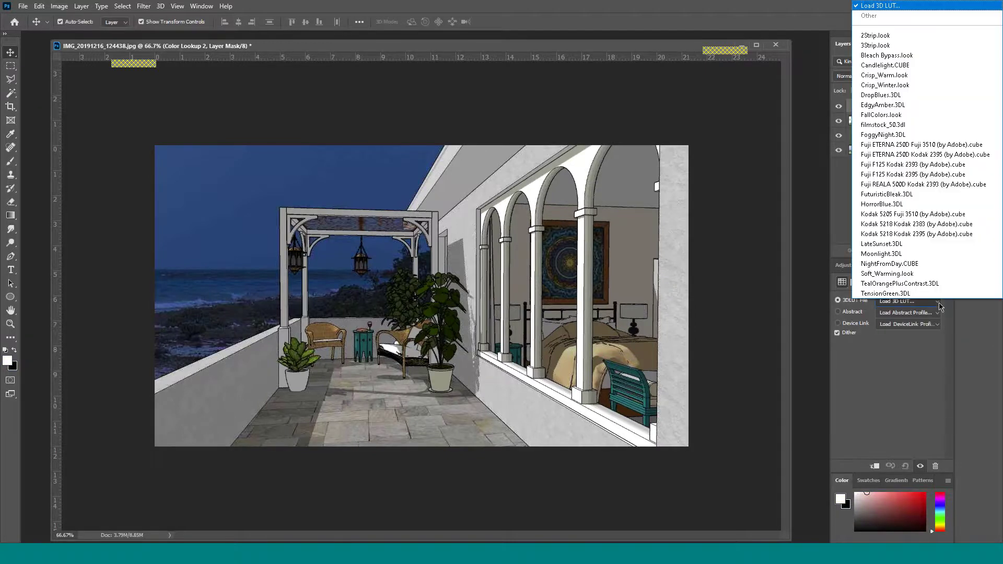
left_click(899, 255)
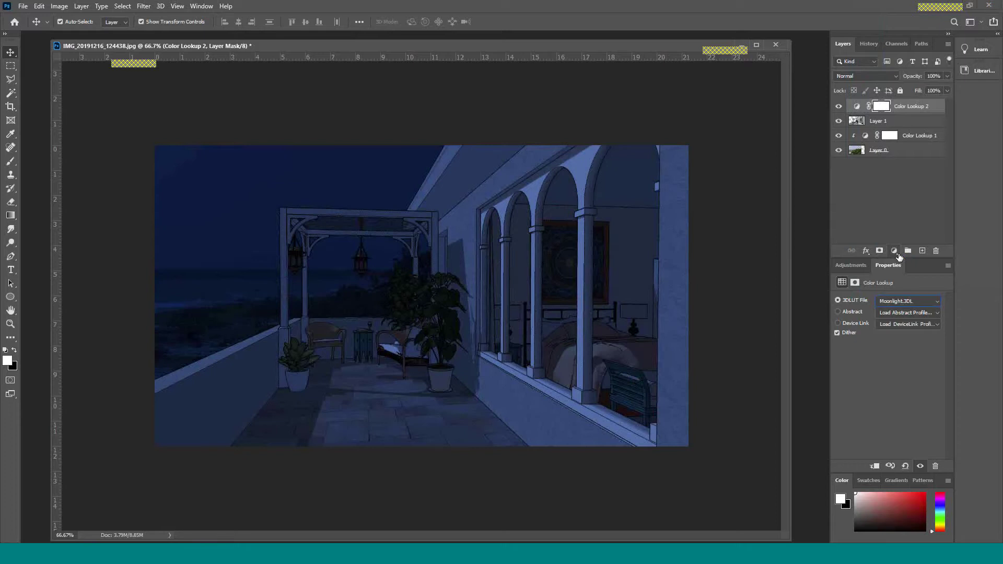
left_click(874, 466)
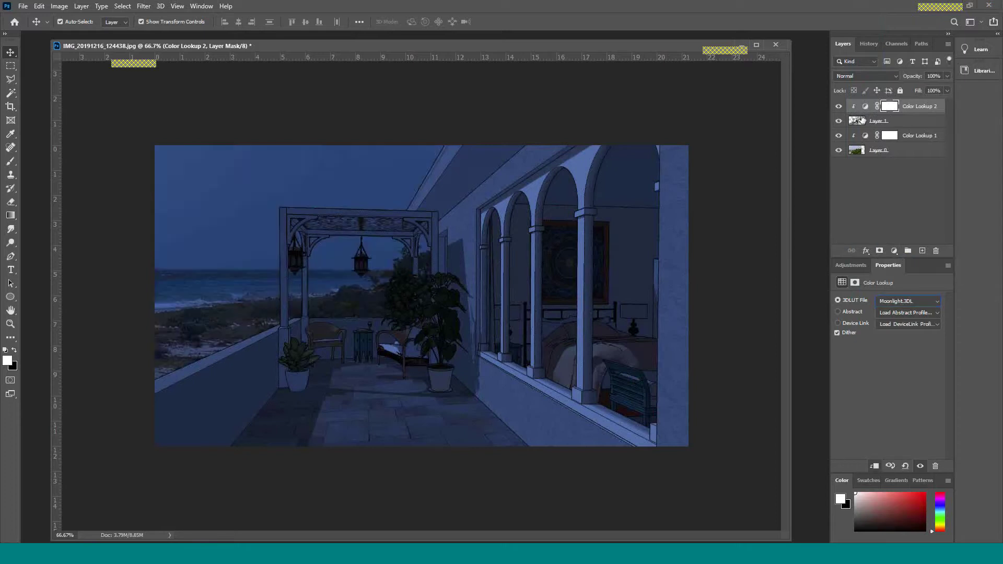
Compare the scene with and without each Moonlight Color Lookup adjustment, leaving both visible
left_click(839, 107)
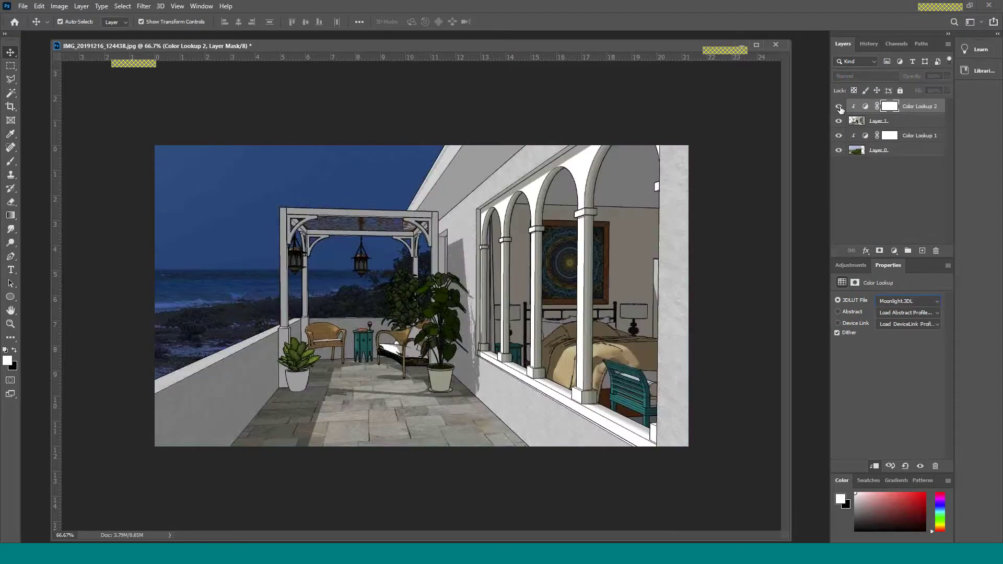
left_click(840, 108)
left_click(840, 107)
left_click(840, 108)
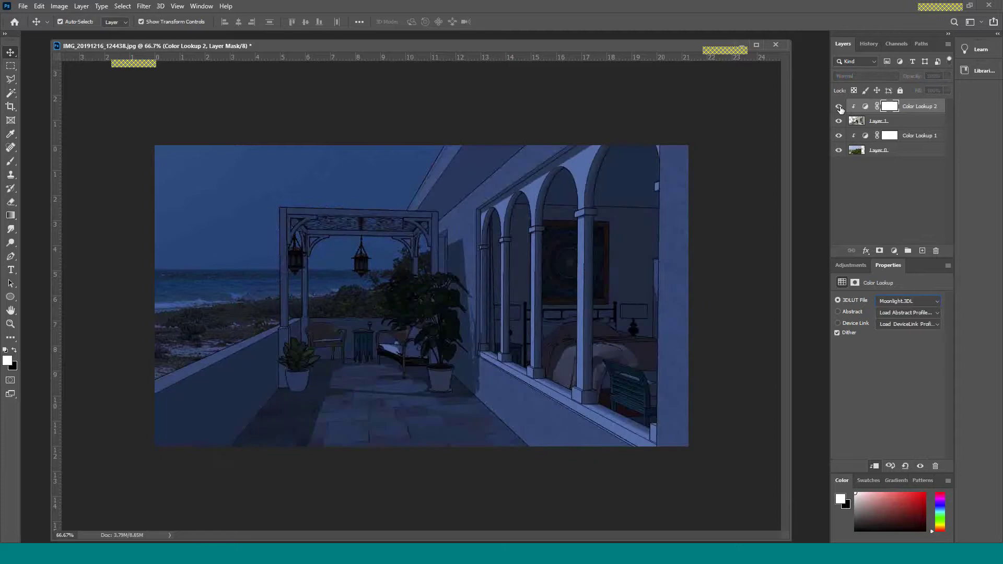
left_click(840, 137)
left_click(839, 137)
left_click(839, 137)
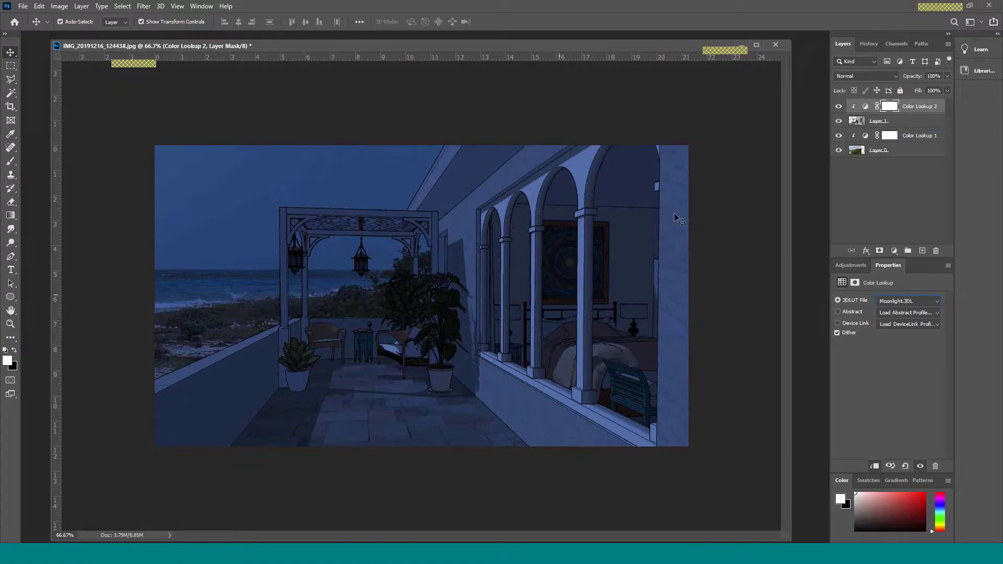
Copy the moon image from moon.jpg above Color Lookup 2, place it in the sky left of the pergola, and close moon.jpg
left_click(911, 108)
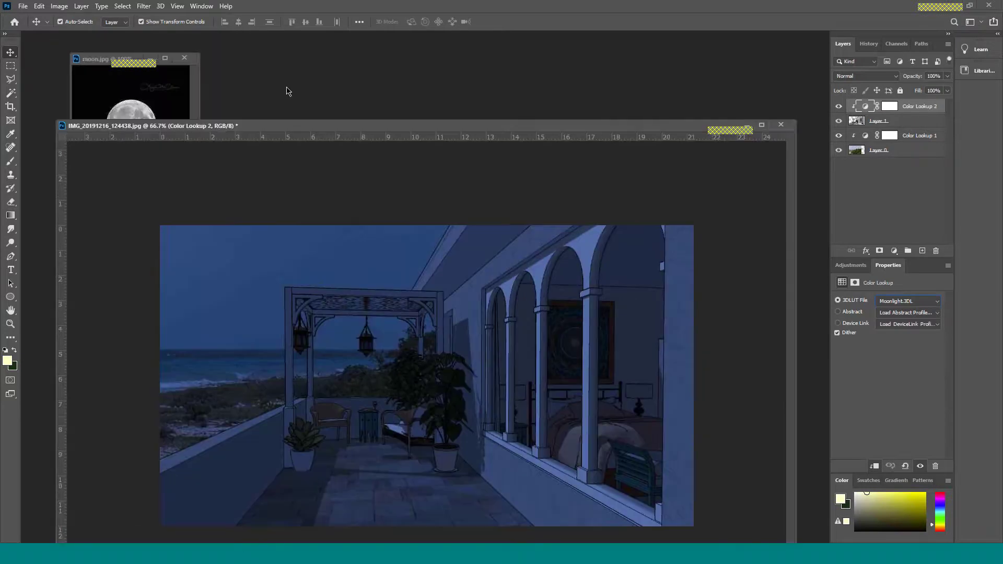
left_click(86, 64)
left_click_drag(89, 59, 90, 60)
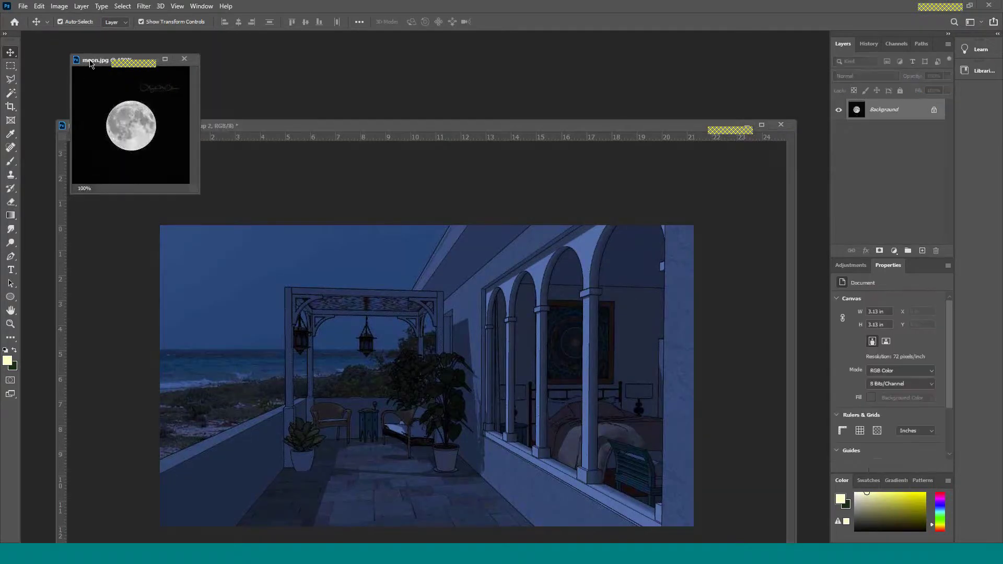
left_click_drag(263, 47, 514, 51)
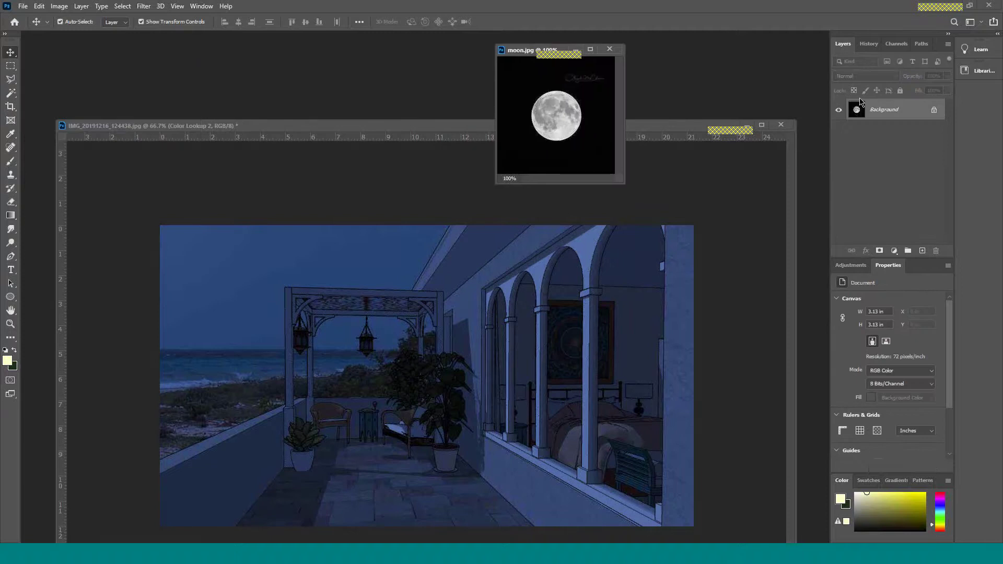
left_click_drag(858, 110, 236, 289)
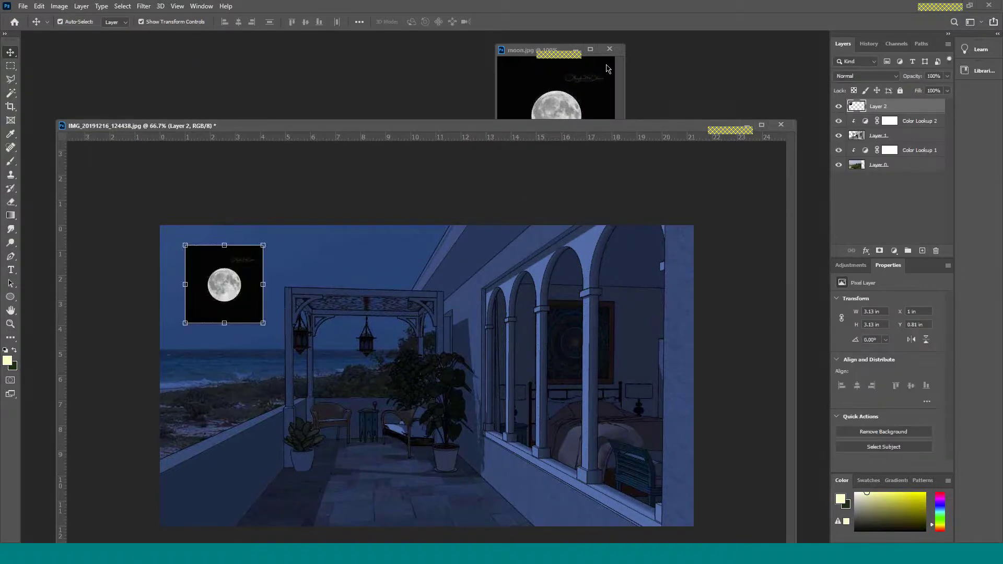
left_click(610, 49)
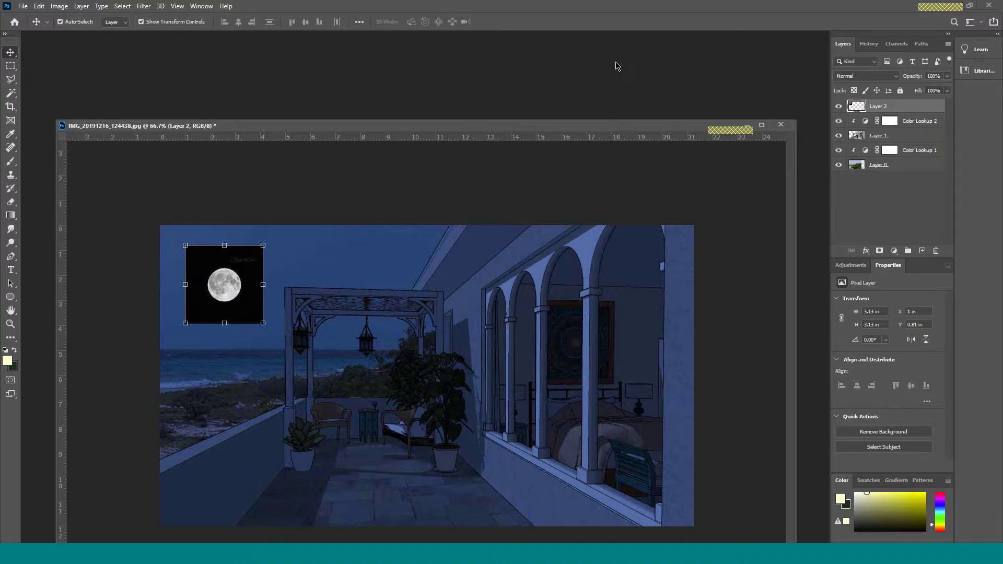
Delete the strip with the signature above the moon on Layer 2 using a rectangular selection, and deselect
left_click_drag(627, 128, 616, 62)
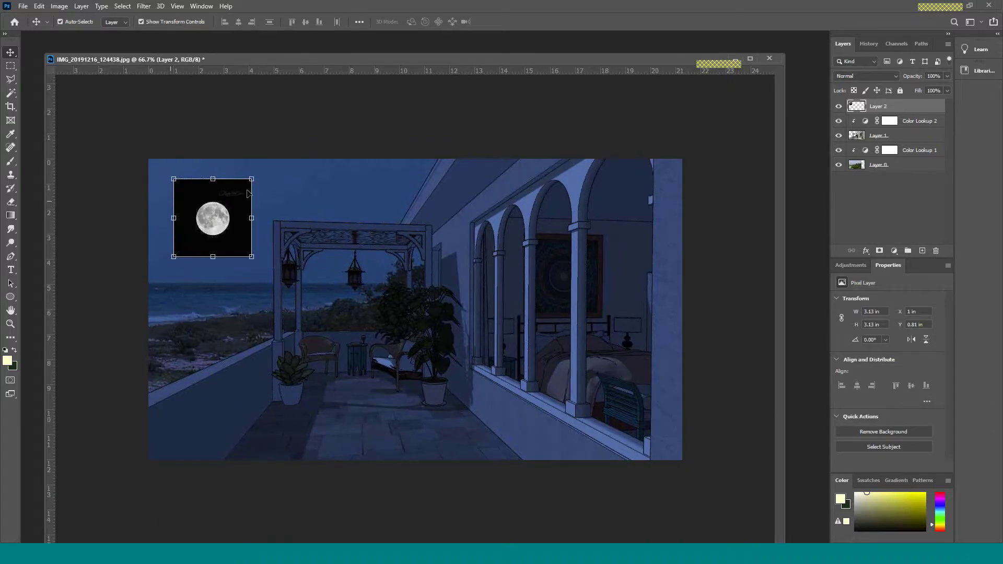
key("m")
left_click_drag(166, 171, 260, 199)
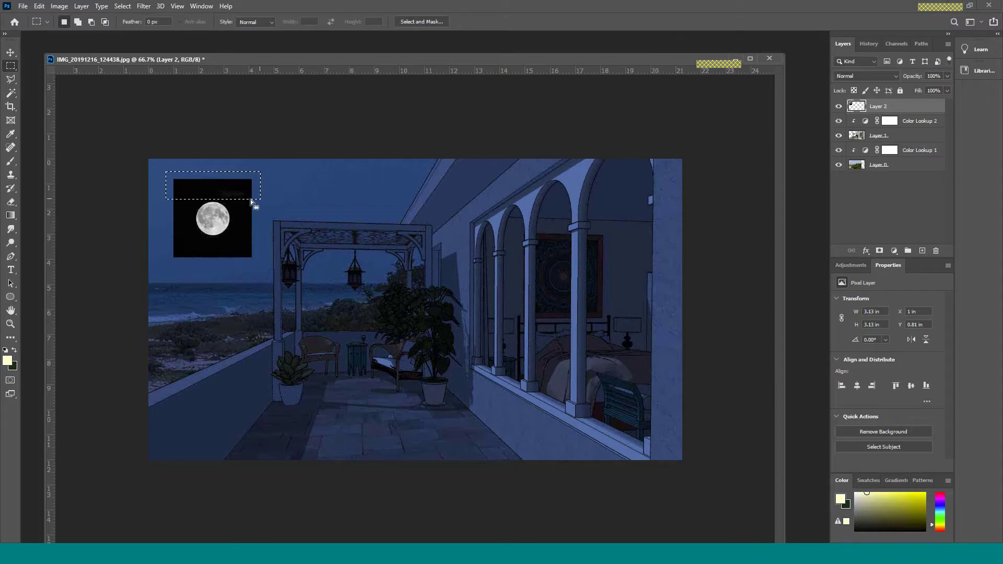
key("Delete")
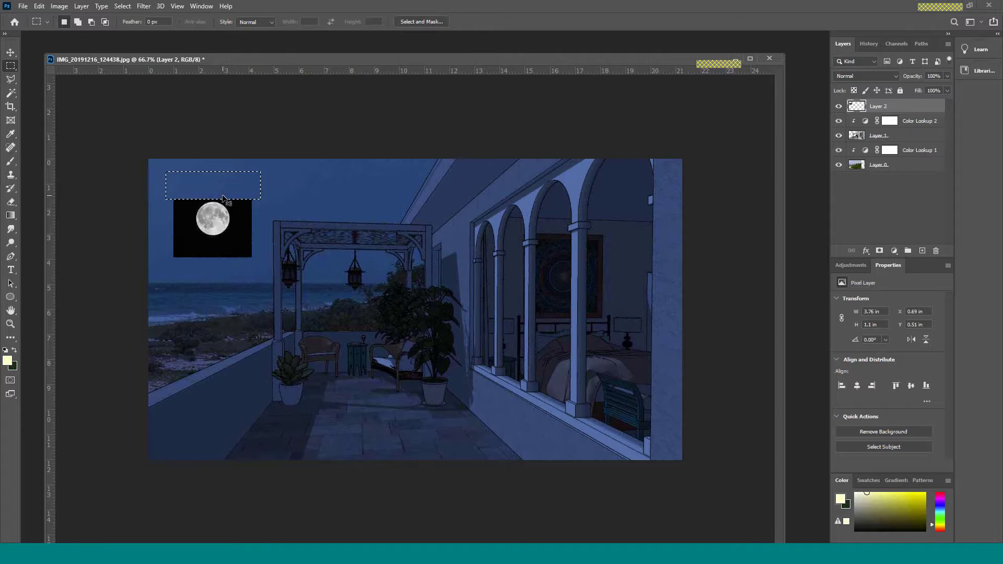
key("ctrl+d")
Remove the black background around the moon with the Magic Wand and move the moon to about X 0.21 in, Y 0.58 in
key("w")
left_click(188, 220)
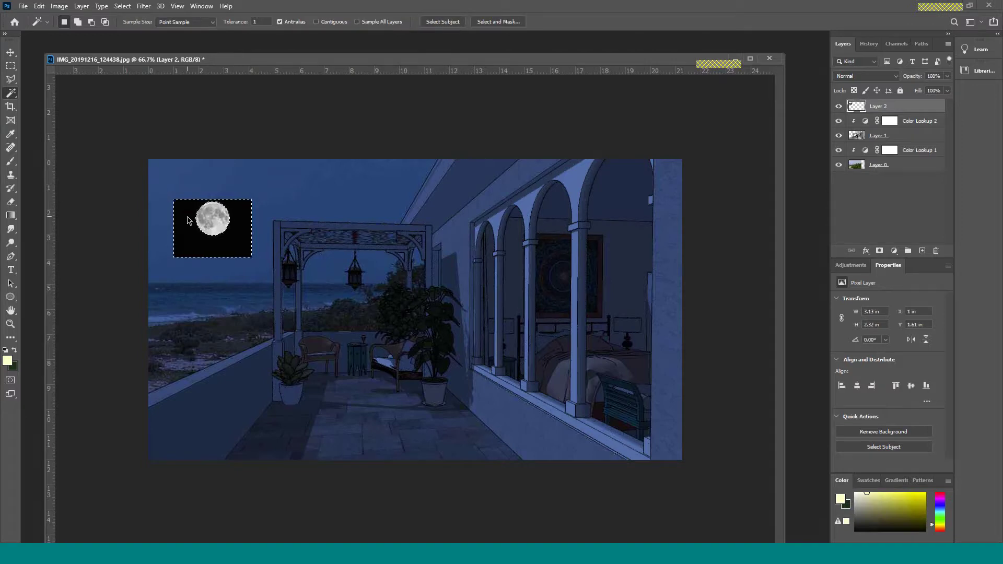
key("Delete")
key("ctrl+d")
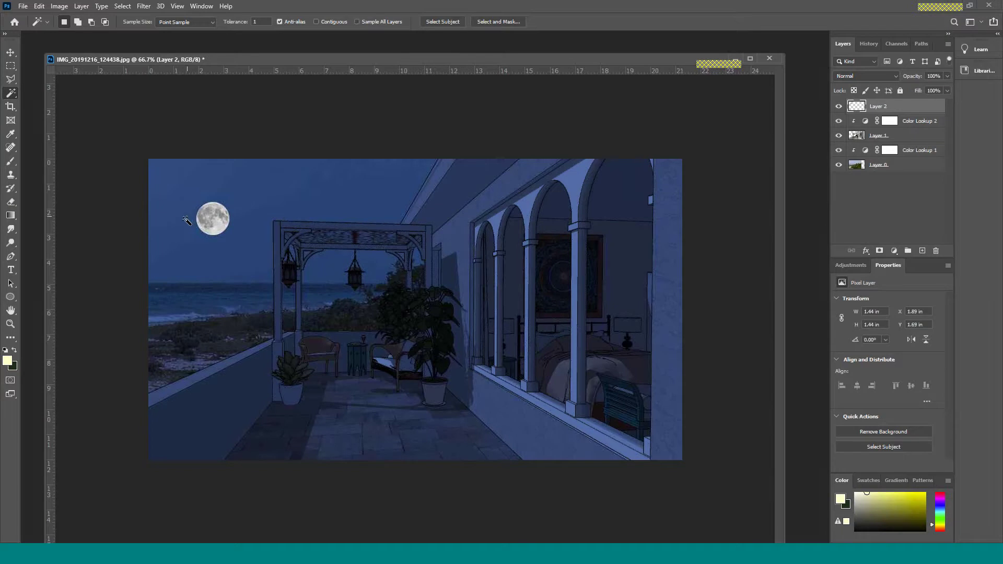
left_click(10, 52)
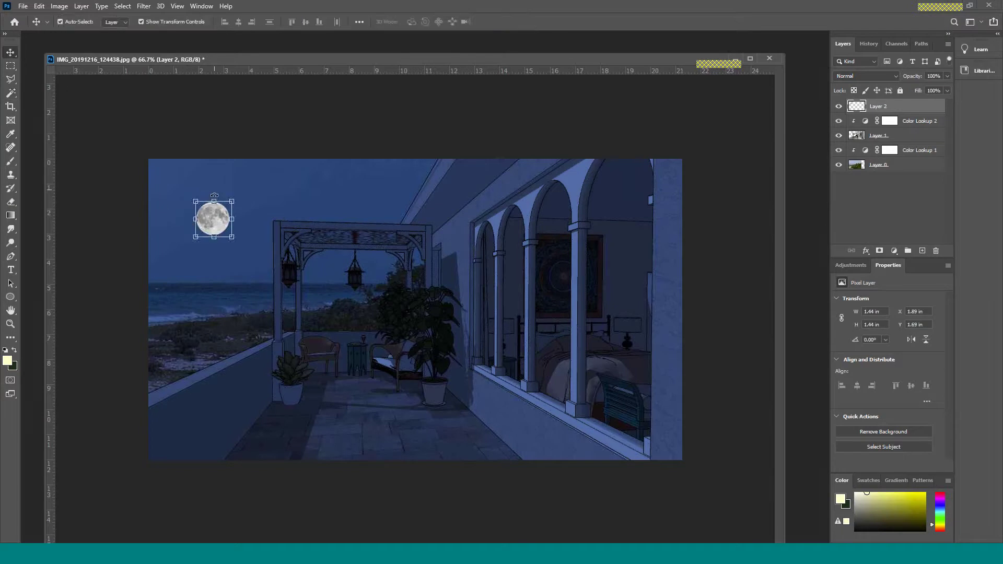
left_click_drag(223, 232, 176, 204)
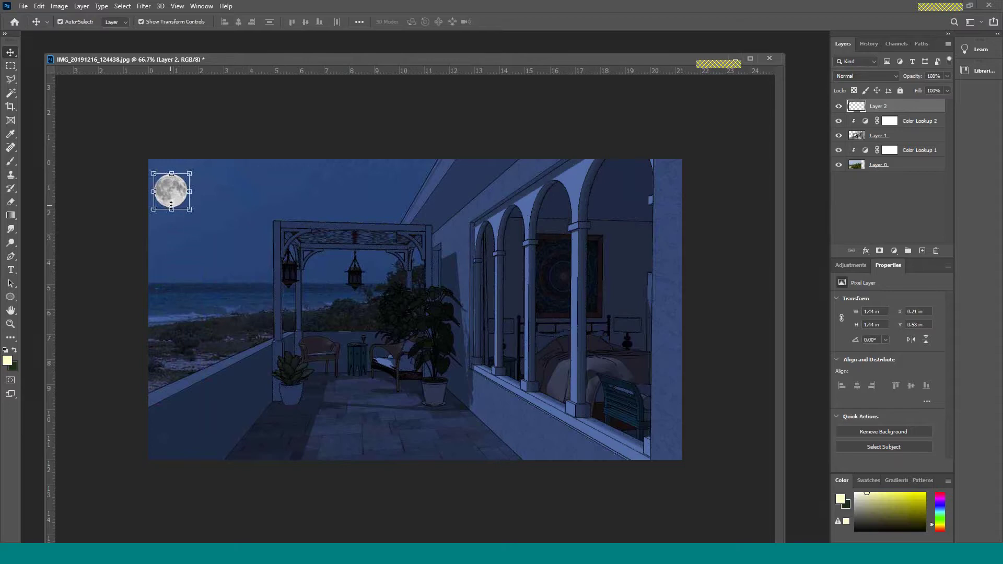
Move the moon partly off the canvas's left edge, to about X -0.31 in, Y 0.51 in, and deselect all layers
left_click_drag(178, 205, 165, 204)
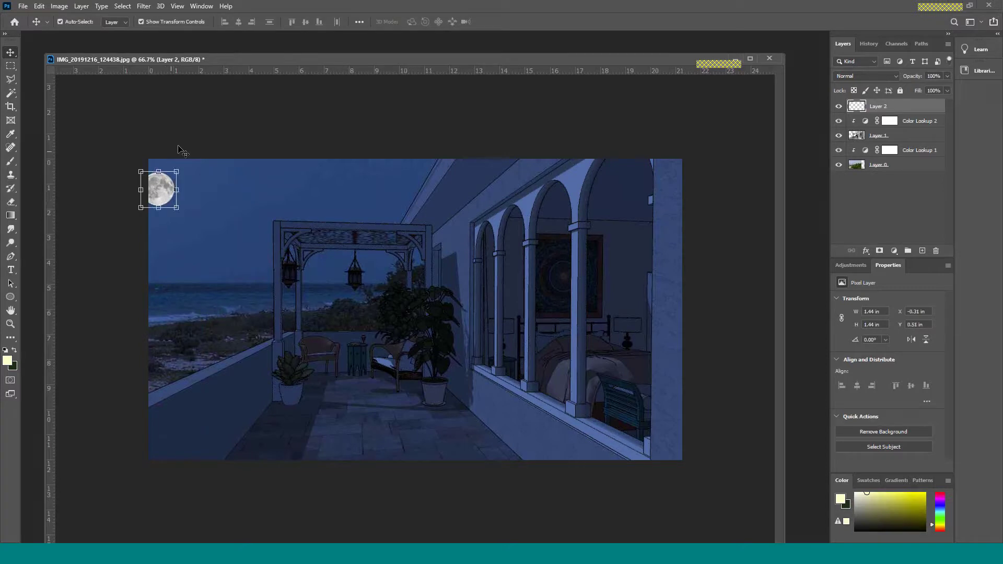
left_click(222, 183)
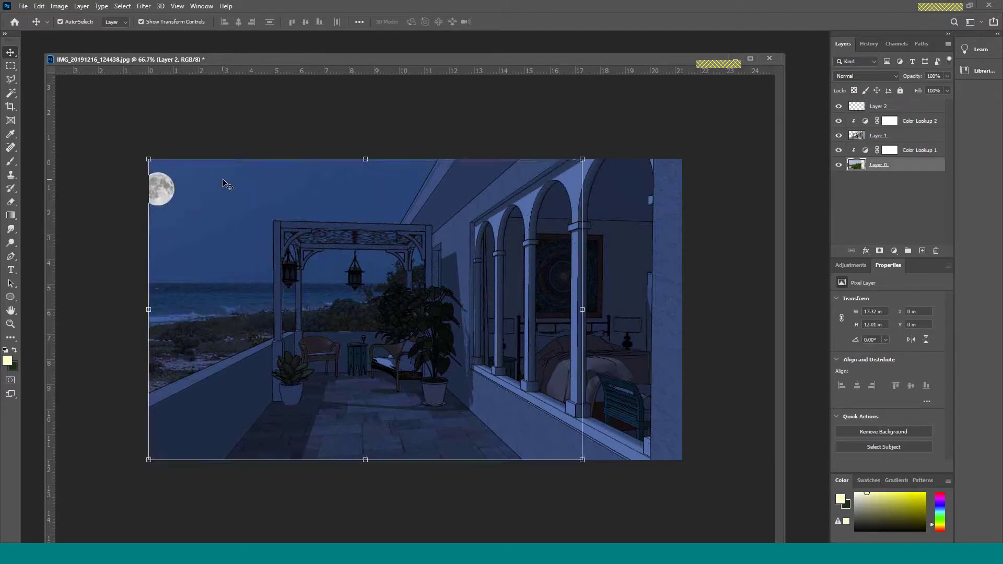
left_click(199, 142)
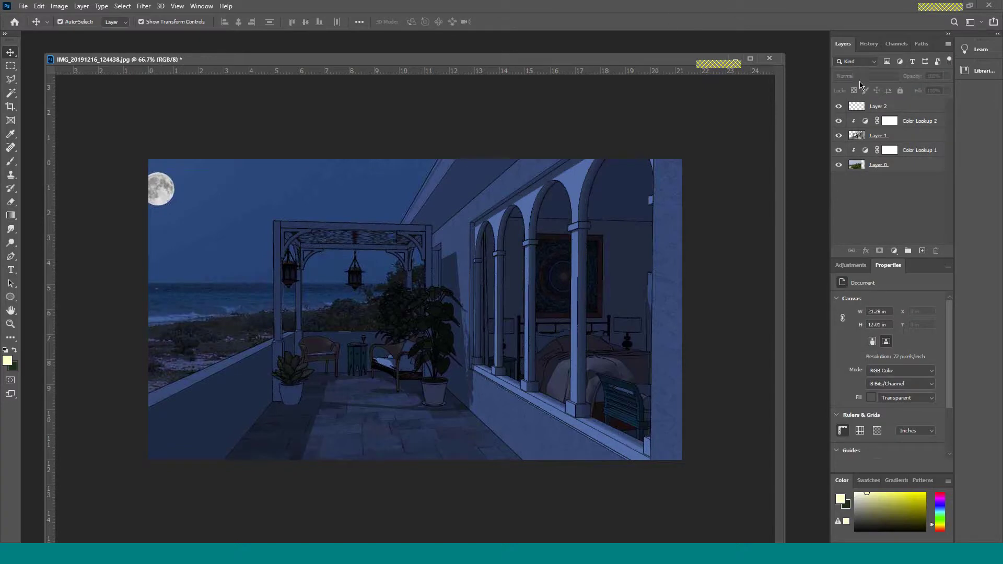
Set the blend mode of the moon on Layer 2 to Hard Light and deselect the layer
left_click(879, 104)
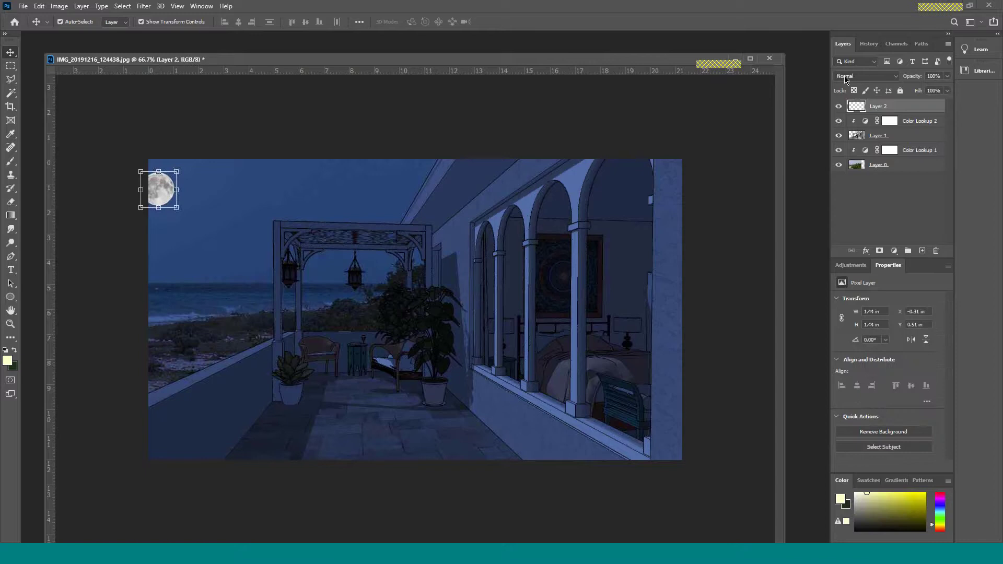
left_click(895, 77)
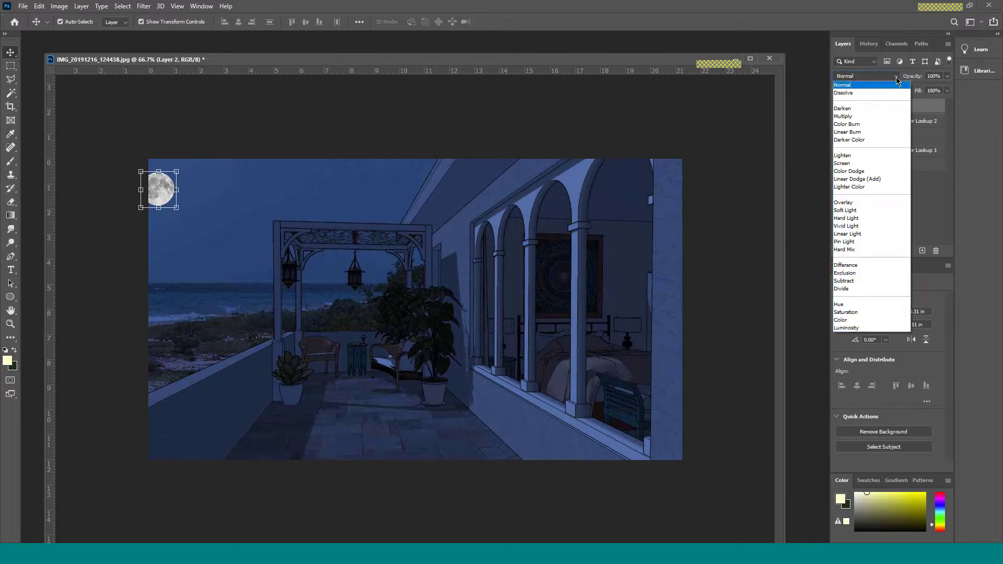
left_click(857, 219)
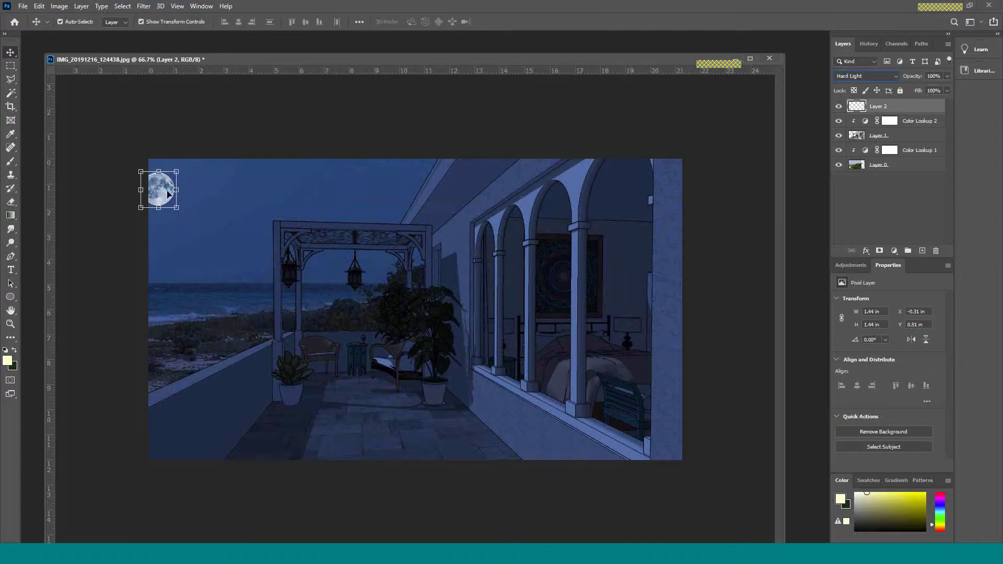
left_click(644, 132)
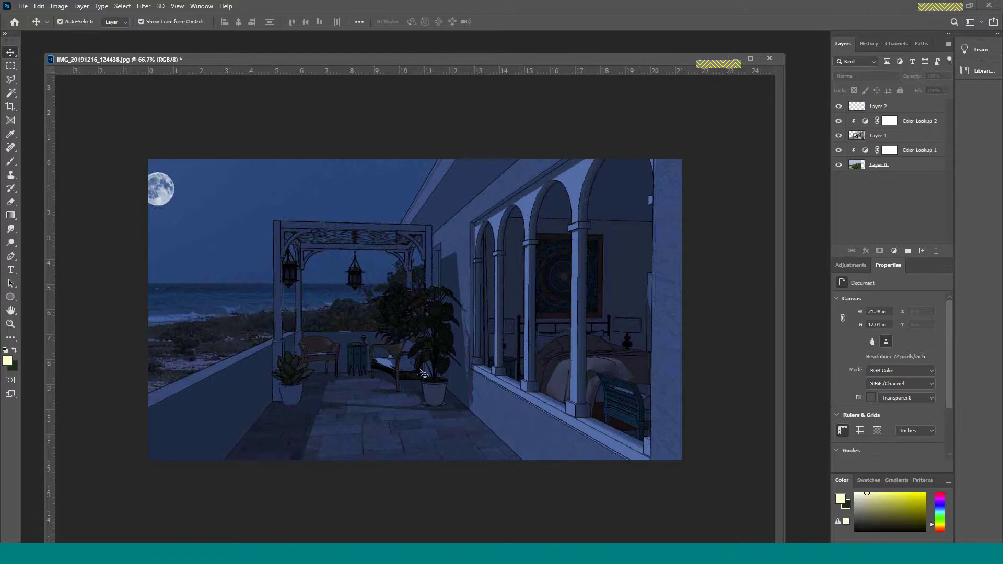
Compare the terrace with and without Color Lookup 2, and set up a soft 190 px Eraser at 17% opacity for its mask
key("ctrl+plus")
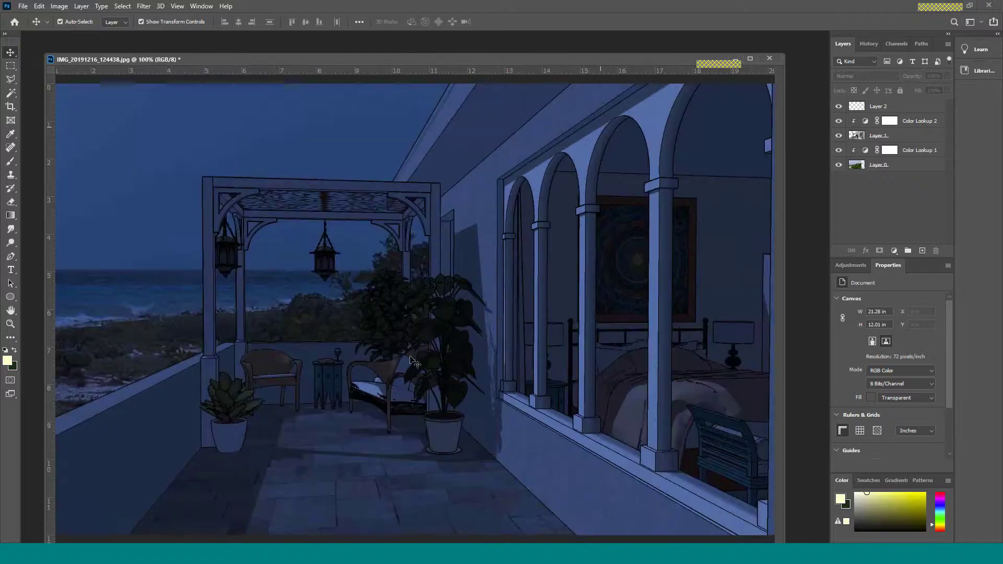
left_click(915, 122)
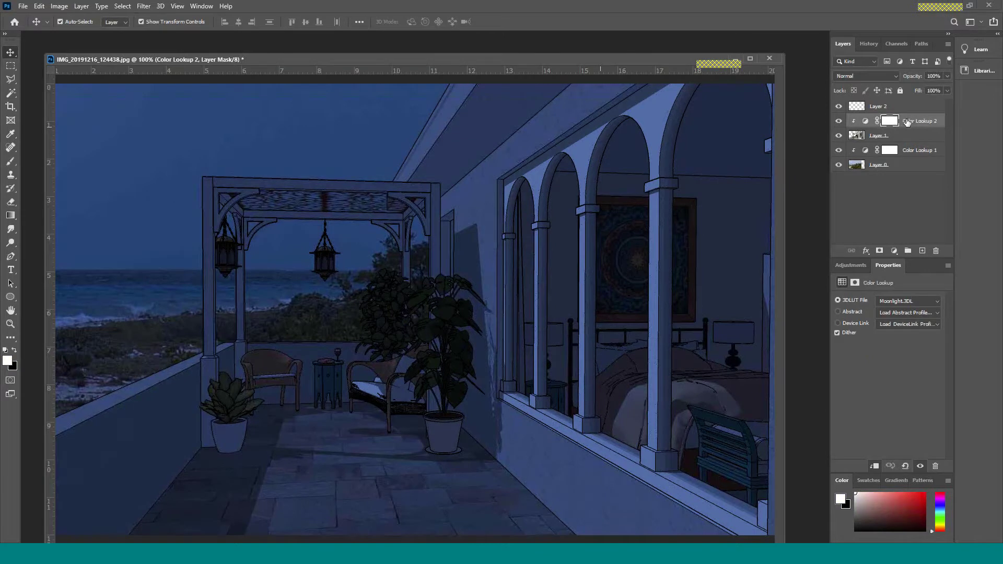
left_click(839, 121)
left_click(839, 121)
left_click(12, 202)
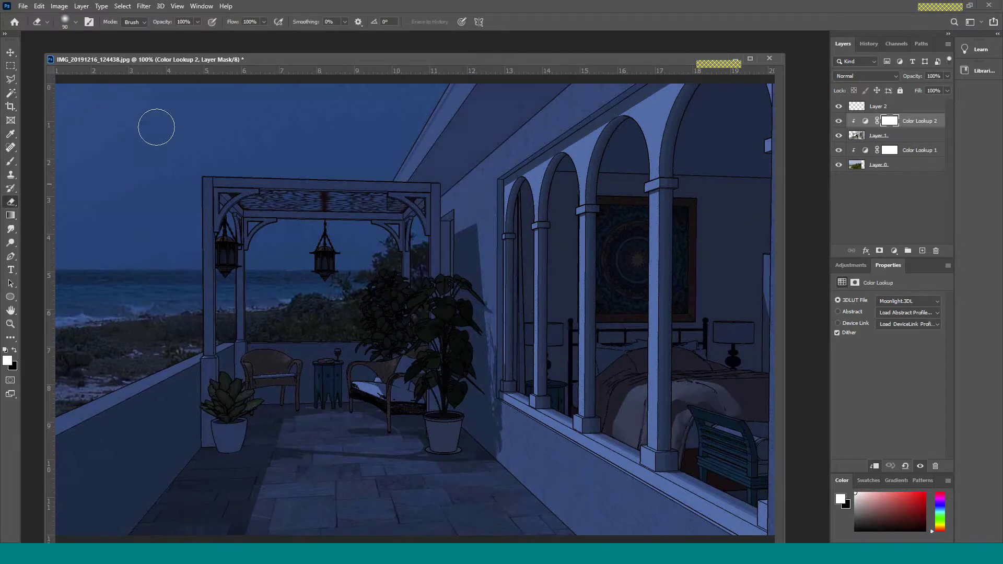
left_click(77, 22)
left_click_drag(88, 56, 105, 59)
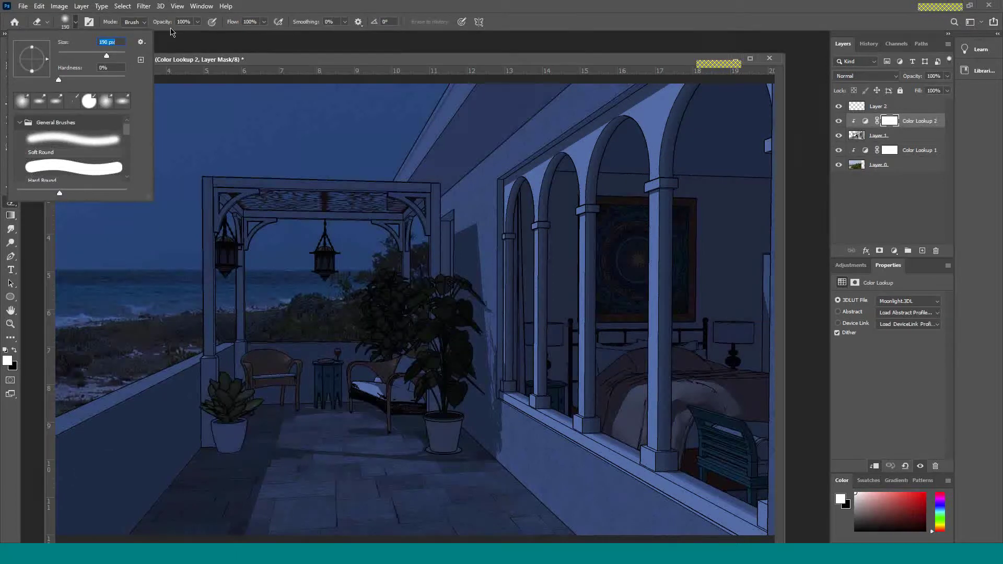
left_click(198, 23)
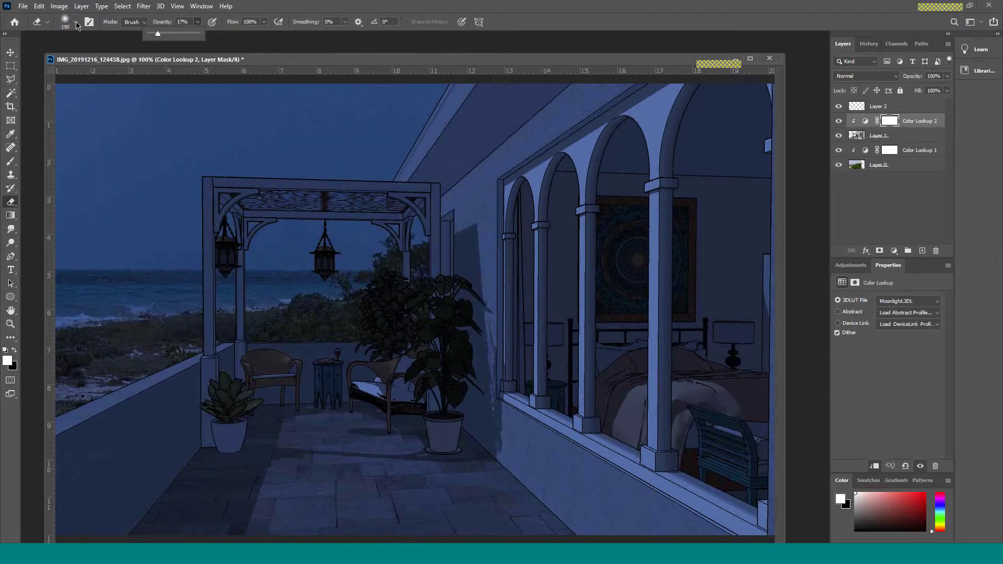
left_click(263, 62)
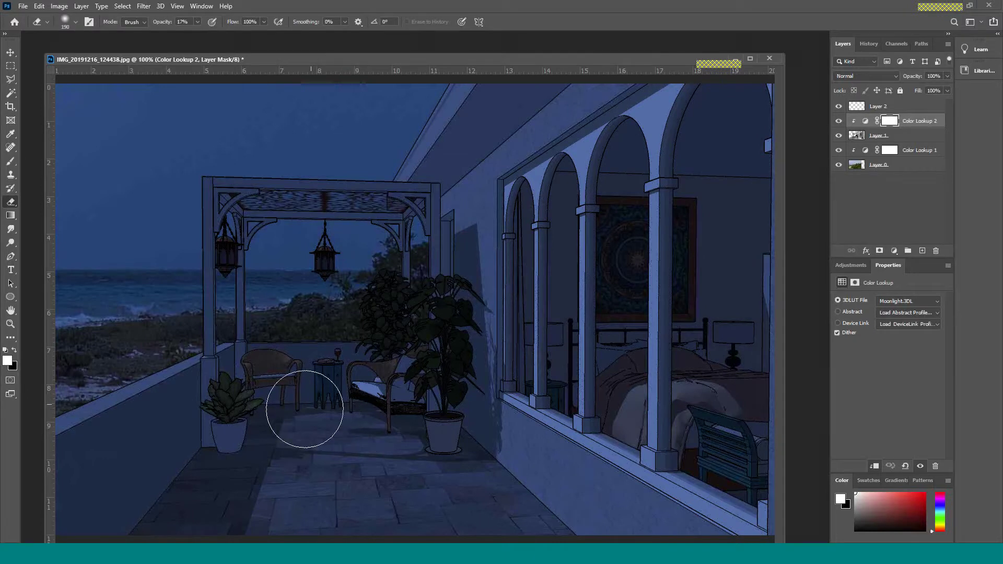
Lighten the chairs, table, floor and bushy plant under the pergola by erasing over them on the Color Lookup 2 mask
mouse_move(265, 422)
left_mouse_down()
mouse_move(418, 417)
mouse_move(243, 418)
mouse_move(416, 406)
mouse_move(286, 389)
mouse_move(234, 367)
mouse_move(420, 368)
mouse_move(252, 369)
mouse_move(415, 368)
mouse_move(236, 360)
mouse_move(233, 382)
mouse_move(235, 355)
mouse_move(260, 368)
mouse_move(372, 371)
mouse_move(231, 362)
mouse_move(414, 363)
mouse_move(352, 382)
mouse_move(406, 364)
mouse_move(385, 402)
mouse_move(412, 365)
mouse_move(365, 418)
left_mouse_up()
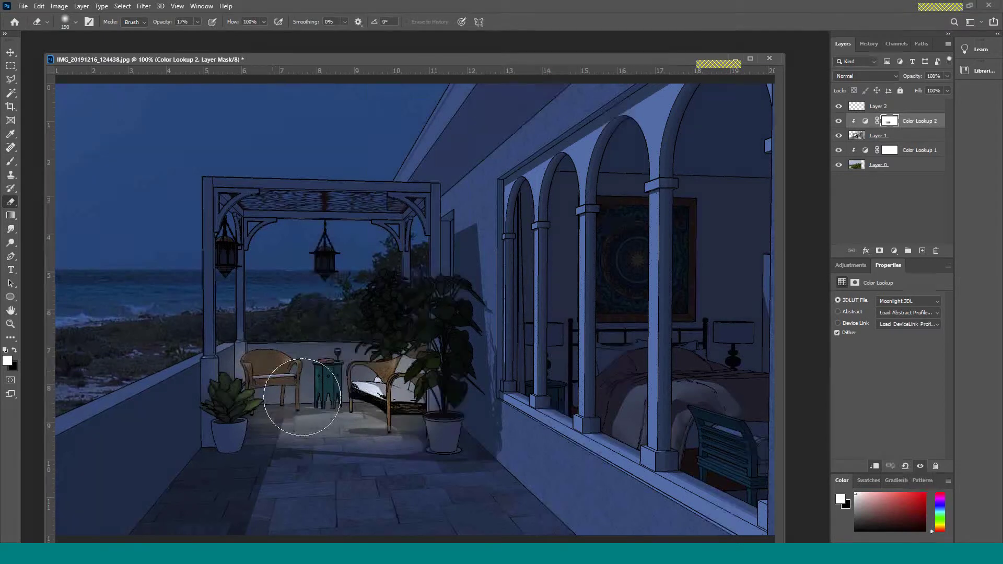
mouse_move(303, 397)
left_mouse_down()
mouse_move(274, 388)
mouse_move(262, 367)
mouse_move(298, 393)
mouse_move(263, 378)
mouse_move(278, 411)
mouse_move(269, 397)
mouse_move(270, 416)
mouse_move(244, 432)
mouse_move(345, 456)
mouse_move(405, 451)
mouse_move(420, 432)
mouse_move(406, 421)
mouse_move(321, 449)
mouse_move(265, 439)
mouse_move(272, 434)
mouse_move(247, 427)
mouse_move(248, 417)
mouse_move(276, 455)
mouse_move(348, 467)
mouse_move(412, 423)
mouse_move(347, 458)
left_mouse_up()
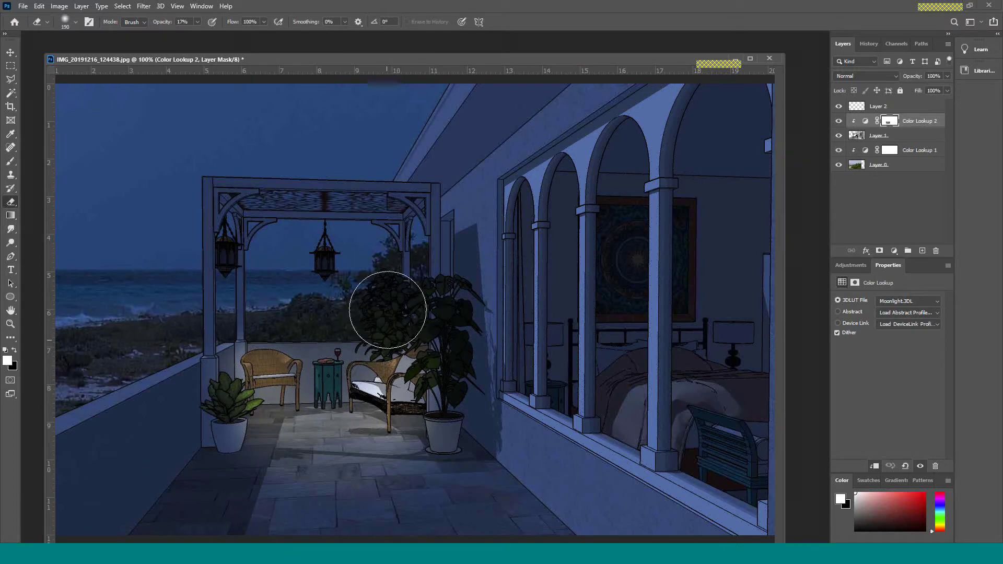
mouse_move(388, 338)
left_mouse_down()
mouse_move(392, 362)
mouse_move(406, 325)
mouse_move(408, 370)
mouse_move(415, 318)
mouse_move(413, 306)
mouse_move(403, 349)
mouse_move(405, 298)
mouse_move(404, 319)
mouse_move(373, 343)
mouse_move(367, 331)
mouse_move(392, 328)
mouse_move(342, 345)
mouse_move(397, 342)
mouse_move(387, 324)
left_mouse_up()
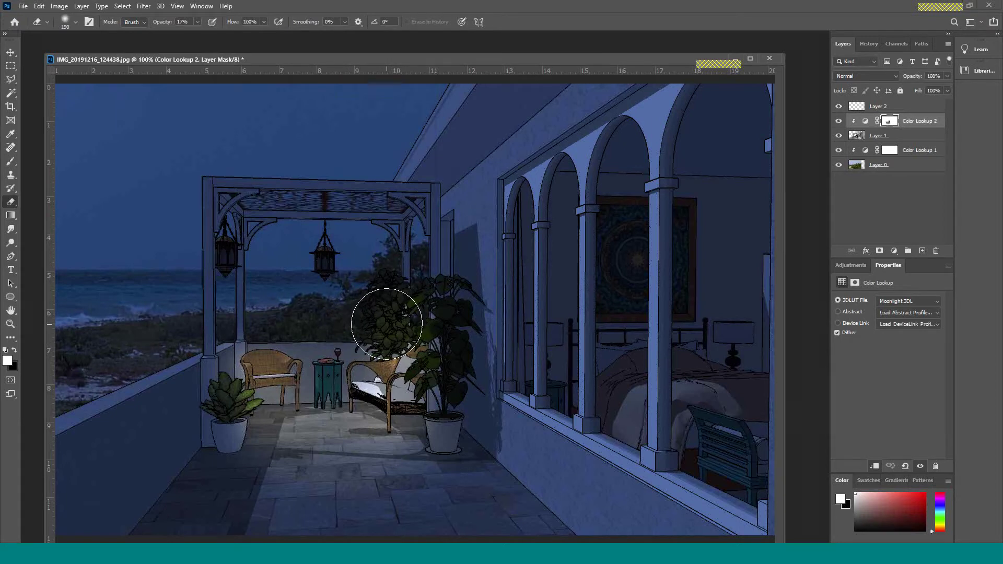
Reduce the Eraser to 90 px and lighten both hanging lanterns on the Color Lookup 2 mask
key("bracketleft")
key("bracketleft")
key("bracketleft")
key("bracketleft")
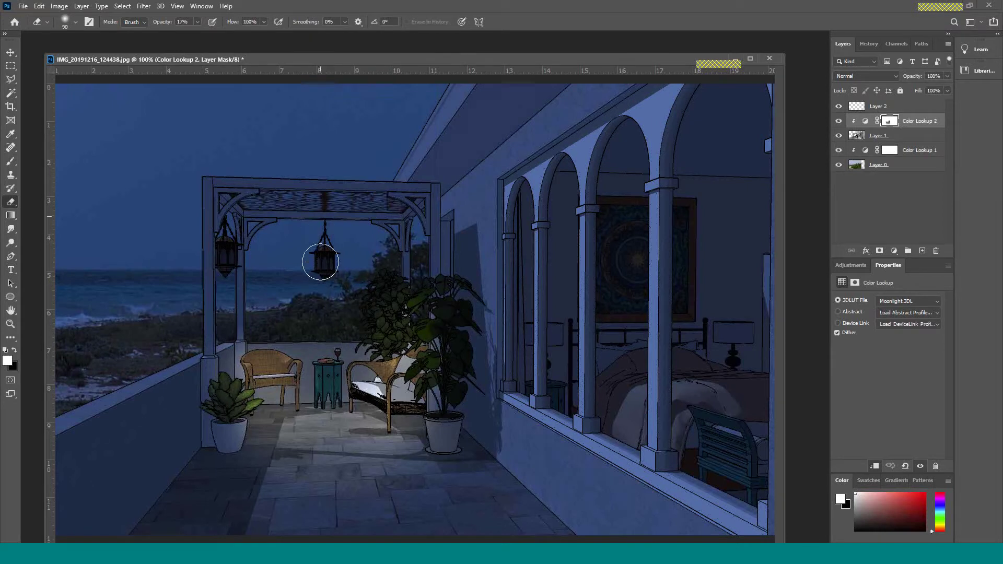
mouse_move(320, 261)
left_mouse_down()
mouse_move(337, 259)
mouse_move(323, 263)
left_mouse_up()
mouse_move(238, 254)
left_mouse_down()
mouse_move(282, 235)
mouse_move(299, 242)
mouse_move(263, 276)
mouse_move(232, 243)
mouse_move(236, 243)
left_mouse_up()
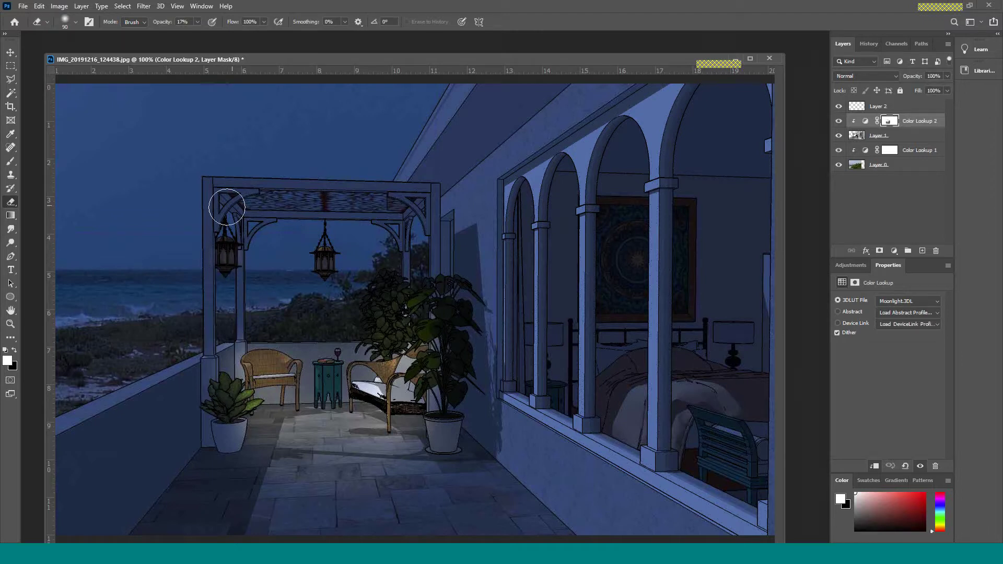
Lighten the pergola's inner beams, corner brackets and rear posts by erasing over them on the Color Lookup 2 mask
mouse_move(227, 207)
left_mouse_down()
mouse_move(239, 231)
mouse_move(262, 218)
mouse_move(240, 226)
mouse_move(247, 246)
mouse_move(328, 243)
mouse_move(325, 271)
mouse_move(325, 224)
mouse_move(313, 214)
mouse_move(338, 216)
mouse_move(291, 213)
left_mouse_up()
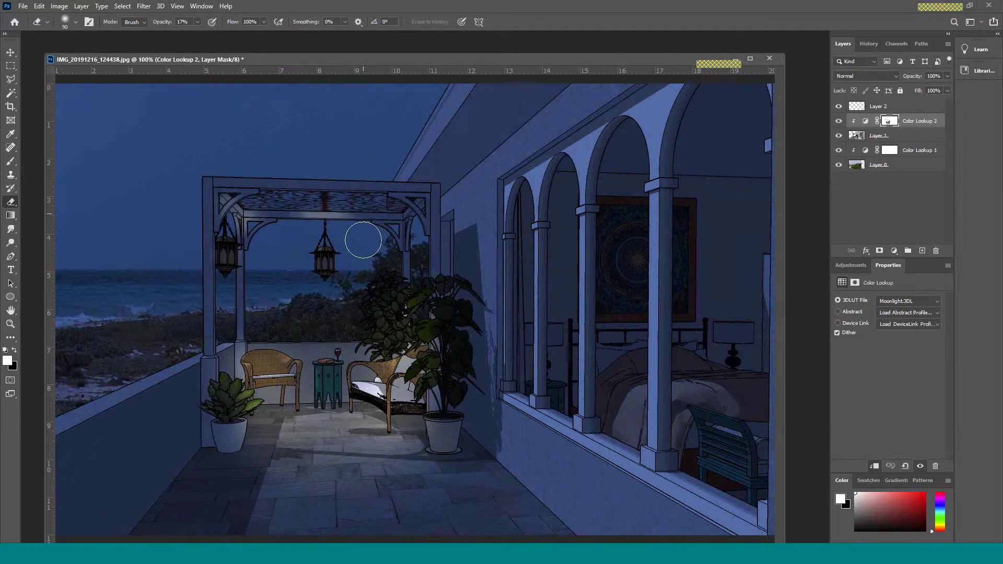
mouse_move(402, 251)
left_mouse_down()
mouse_move(407, 296)
mouse_move(393, 239)
mouse_move(420, 332)
mouse_move(424, 254)
left_mouse_up()
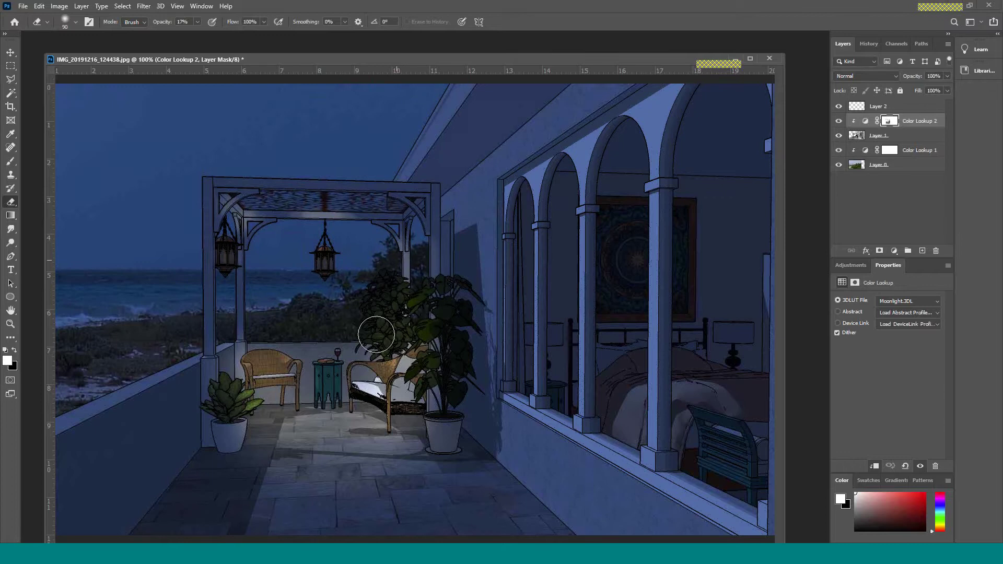
mouse_move(238, 239)
left_mouse_down()
mouse_move(237, 327)
mouse_move(248, 285)
mouse_move(242, 313)
mouse_move(239, 262)
mouse_move(250, 283)
mouse_move(246, 271)
left_mouse_up()
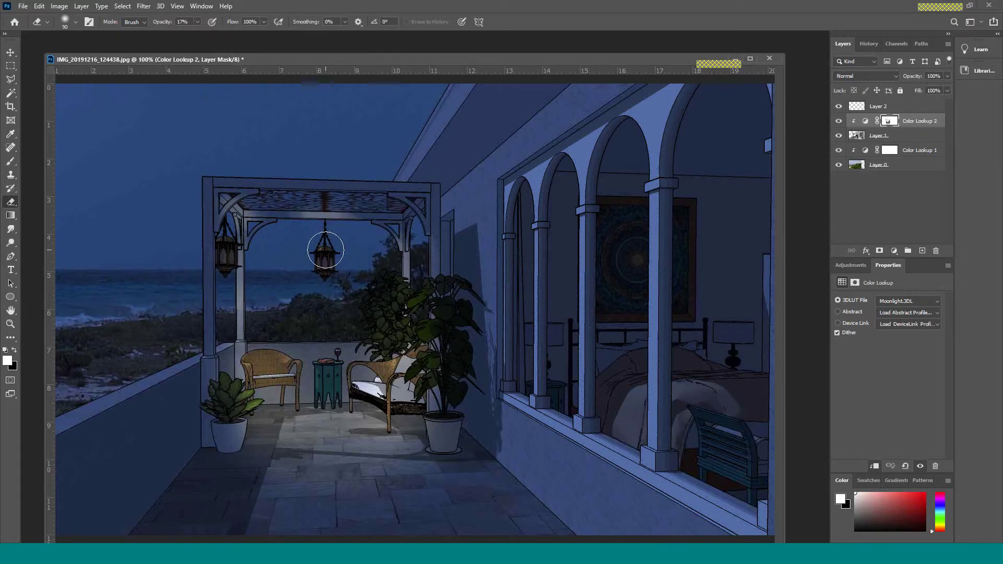
mouse_move(365, 224)
left_mouse_down()
mouse_move(410, 269)
mouse_move(366, 222)
mouse_move(385, 254)
mouse_move(371, 230)
mouse_move(382, 259)
left_mouse_up()
mouse_move(296, 224)
left_mouse_down()
mouse_move(272, 225)
mouse_move(258, 254)
left_mouse_up()
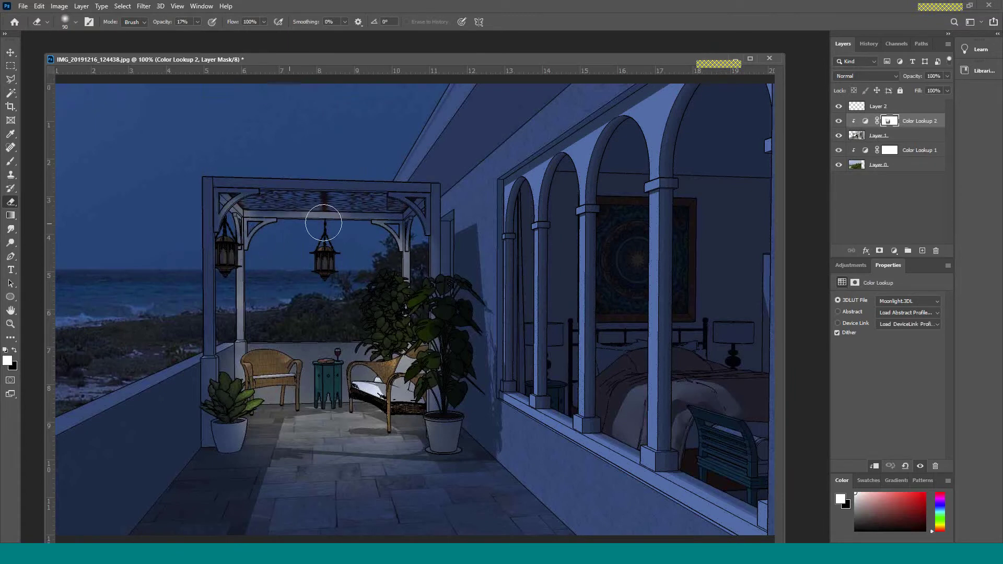
left_click_drag(324, 223, 300, 224)
Erase more of the Color Lookup 2 mask over the low wall behind the chairs, the small potted plant and the large plants
mouse_move(289, 344)
left_mouse_down()
mouse_move(314, 360)
mouse_move(282, 358)
left_mouse_up()
mouse_move(369, 357)
left_mouse_down()
mouse_move(321, 372)
mouse_move(366, 350)
left_mouse_up()
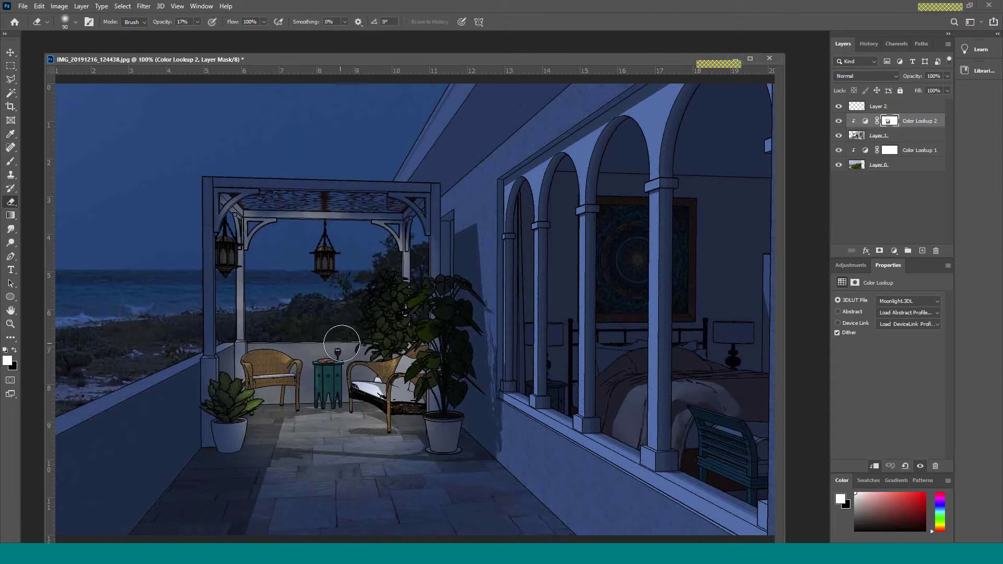
left_click_drag(227, 353, 225, 337)
mouse_move(236, 395)
left_mouse_down()
mouse_move(228, 367)
mouse_move(245, 398)
left_mouse_up()
mouse_move(416, 365)
left_mouse_down()
mouse_move(414, 393)
mouse_move(408, 370)
left_mouse_up()
left_click_drag(404, 297, 395, 310)
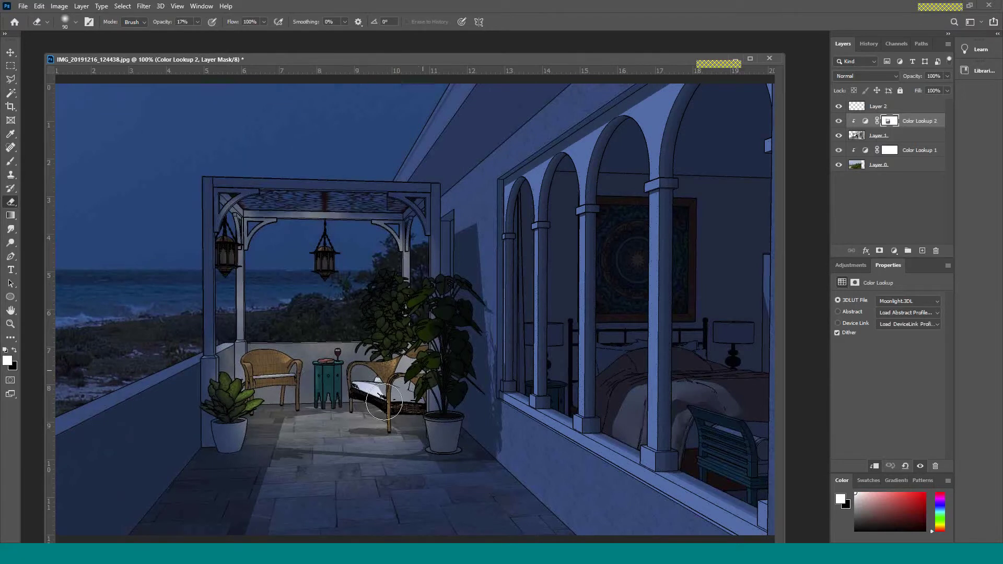
Rename Layer 2 to moon and add a new layer named lanterns above it
key("ctrl+minus")
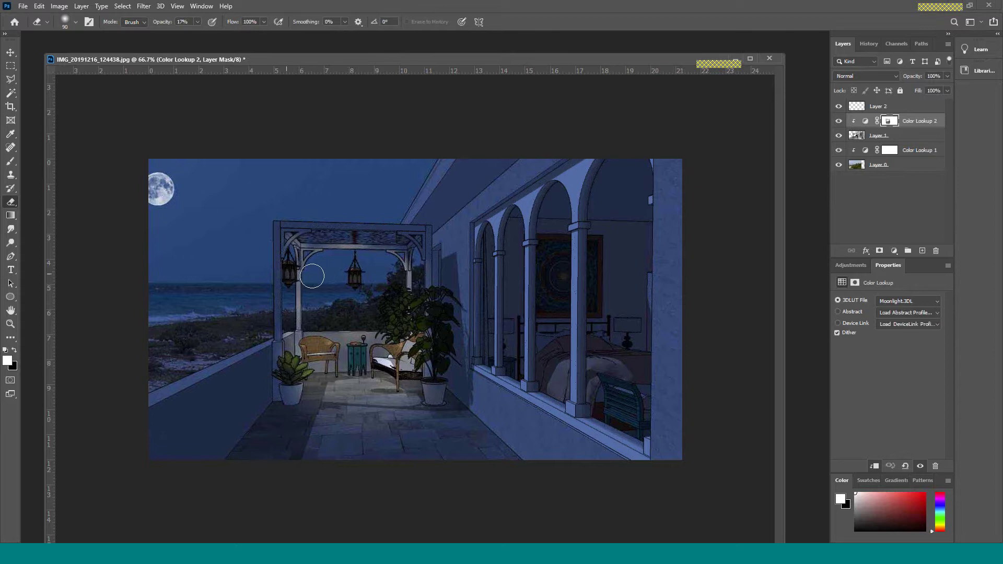
left_click(878, 107)
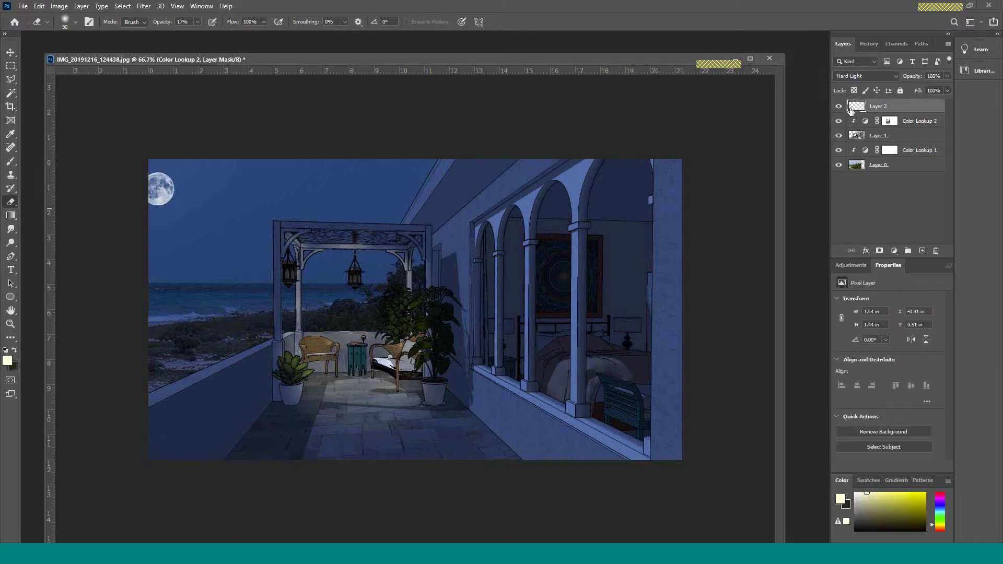
left_click(839, 106)
left_click(838, 107)
left_click(926, 107)
left_click(922, 250)
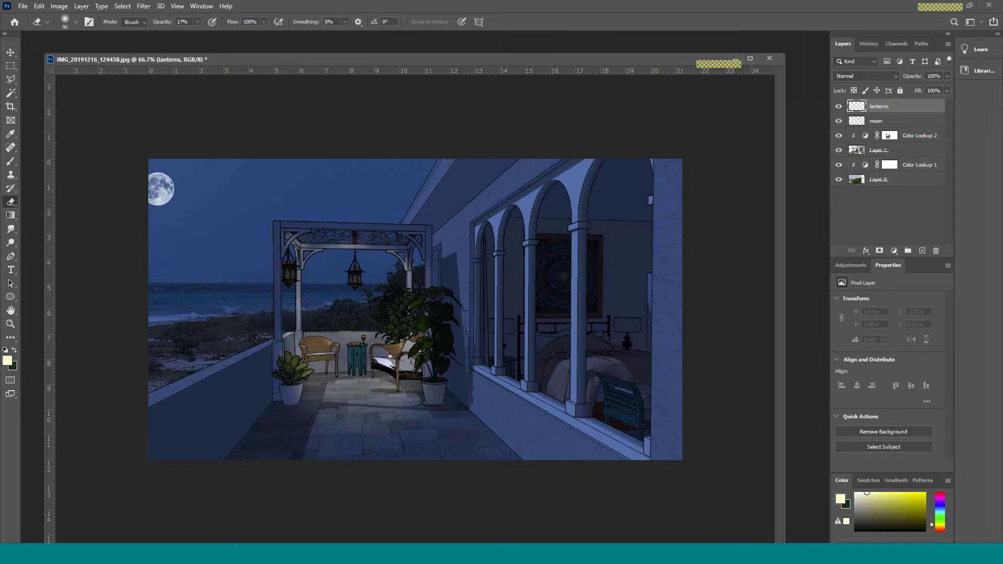
Paint the front glass pane of the left lantern pale yellow with a small brush on the lanterns layer
double_click(11, 324)
left_click(322, 257)
left_click(285, 261)
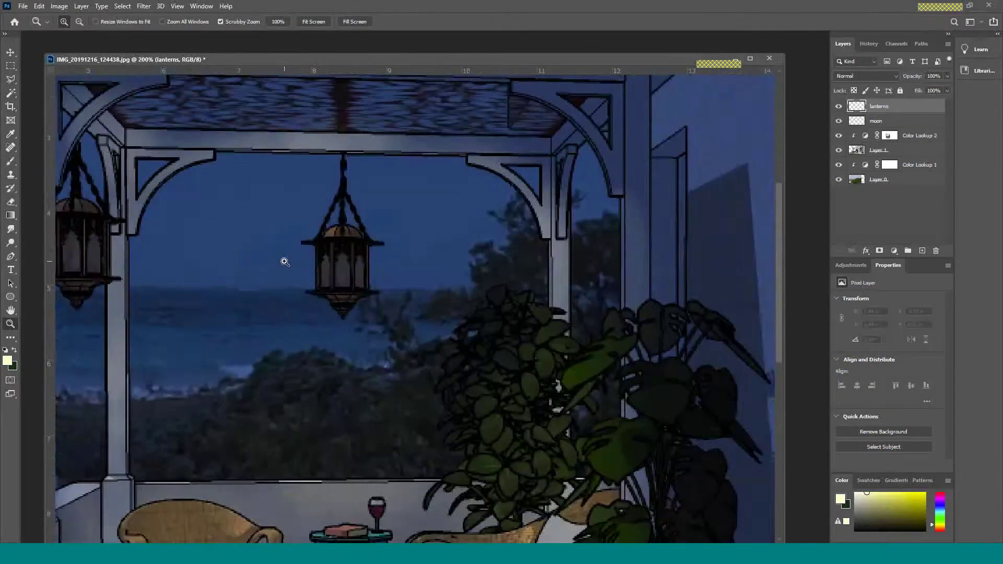
left_click(315, 266)
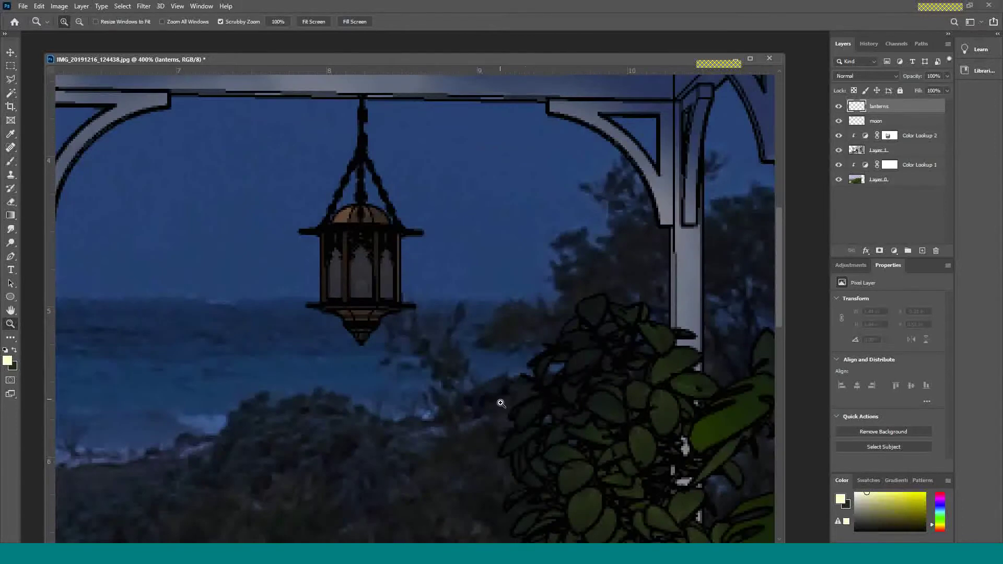
mouse_move(550, 58)
left_mouse_down()
mouse_move(564, 47)
mouse_move(565, 63)
mouse_move(560, 52)
left_mouse_up()
left_click_drag(426, 524, 385, 518)
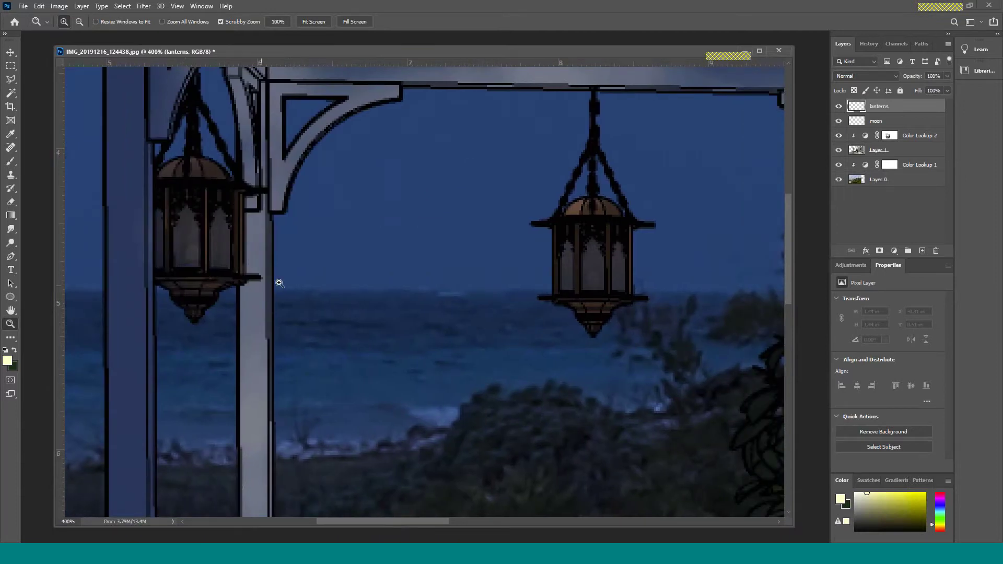
left_click(10, 162)
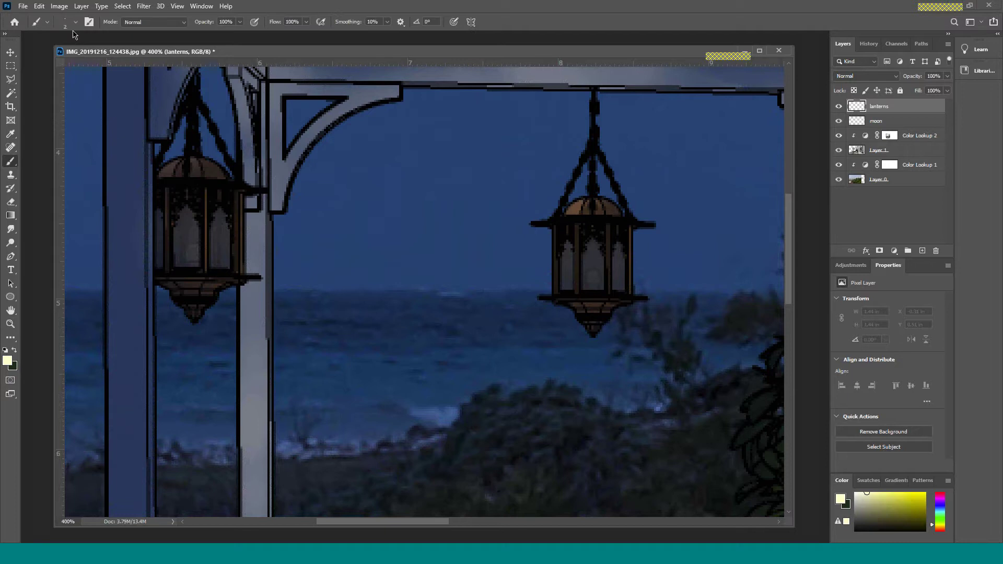
left_click(7, 361)
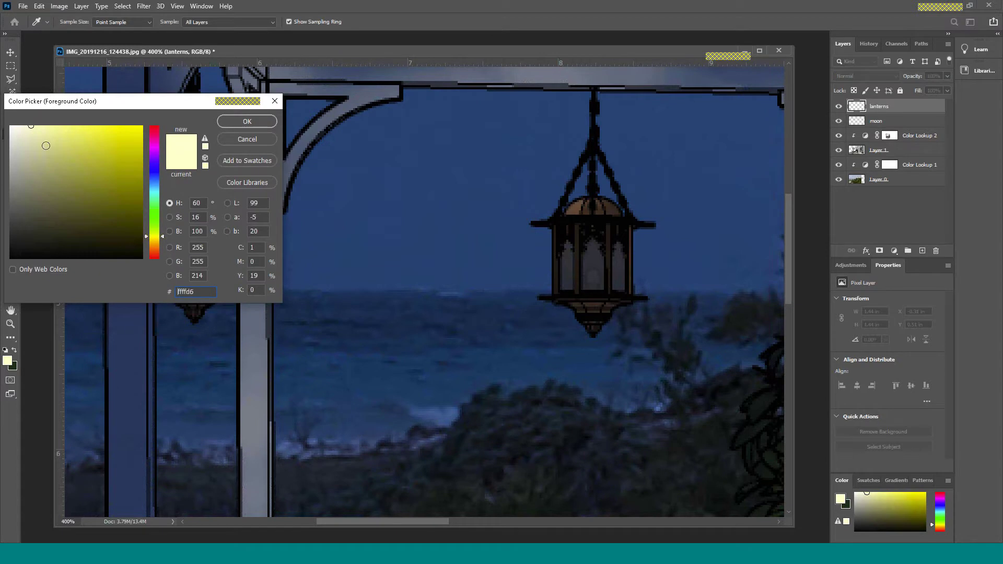
left_click(242, 123)
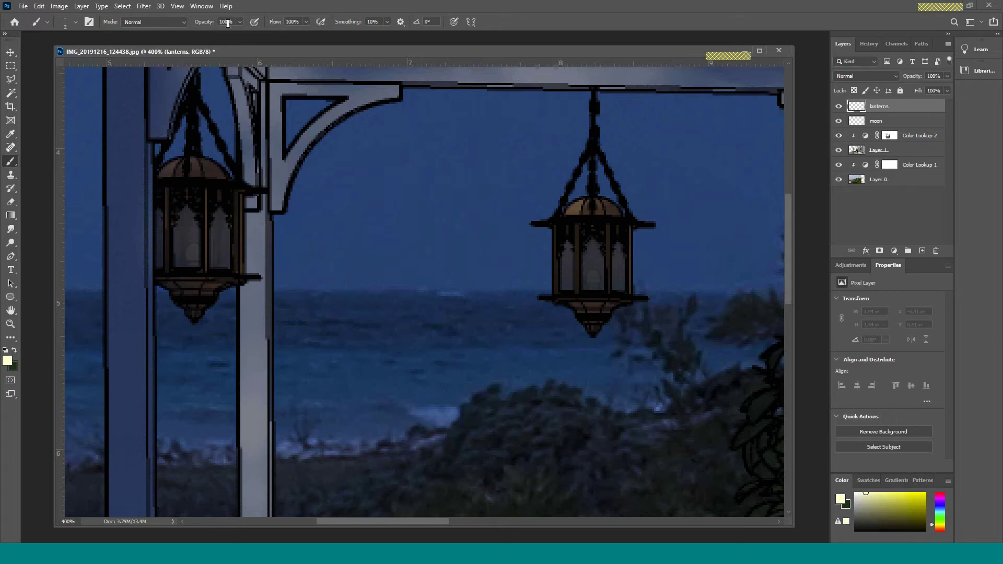
left_click_drag(182, 222, 188, 216)
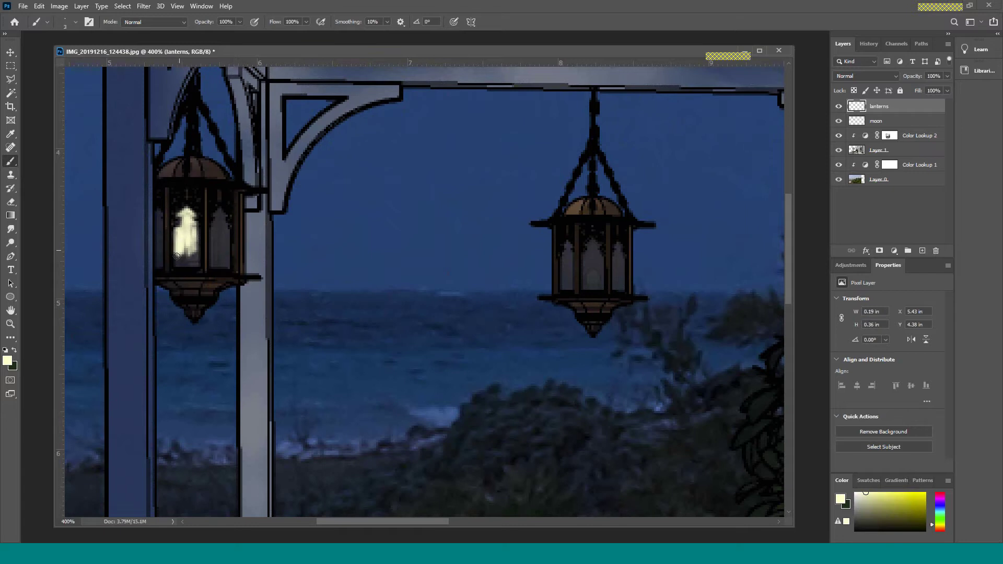
mouse_move(177, 261)
left_mouse_down()
mouse_move(199, 265)
mouse_move(193, 232)
mouse_move(195, 266)
mouse_move(193, 234)
mouse_move(178, 258)
mouse_move(194, 261)
mouse_move(181, 262)
mouse_move(180, 245)
mouse_move(186, 262)
mouse_move(194, 255)
mouse_move(193, 230)
left_mouse_up()
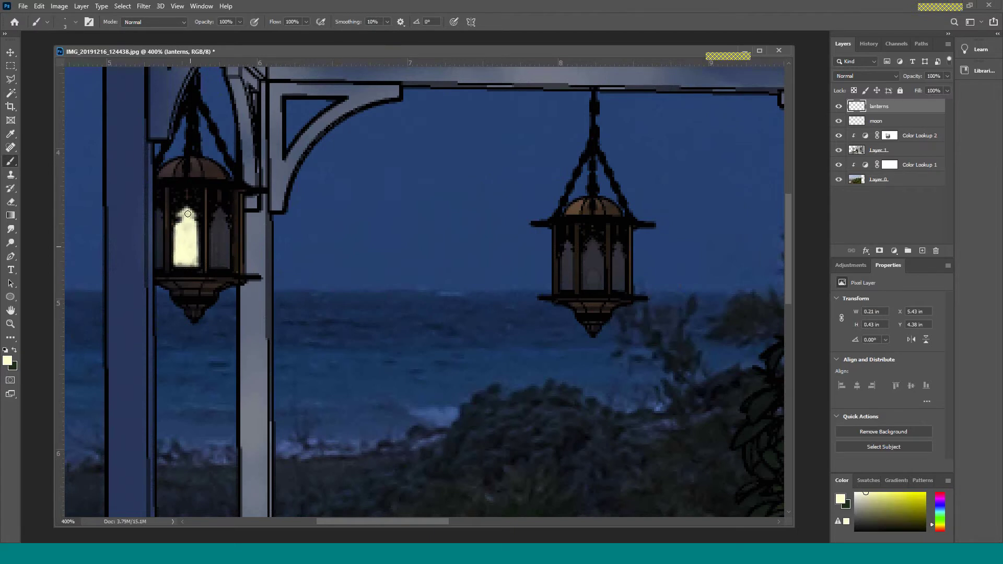
Paint the left lantern's two remaining side glass panes pale yellow on the lanterns layer
mouse_move(221, 214)
left_mouse_down()
mouse_move(215, 255)
mouse_move(213, 241)
mouse_move(216, 265)
mouse_move(227, 264)
mouse_move(215, 263)
mouse_move(226, 263)
mouse_move(225, 232)
mouse_move(224, 266)
mouse_move(219, 230)
mouse_move(215, 255)
mouse_move(224, 238)
mouse_move(226, 262)
mouse_move(213, 265)
mouse_move(216, 227)
left_mouse_up()
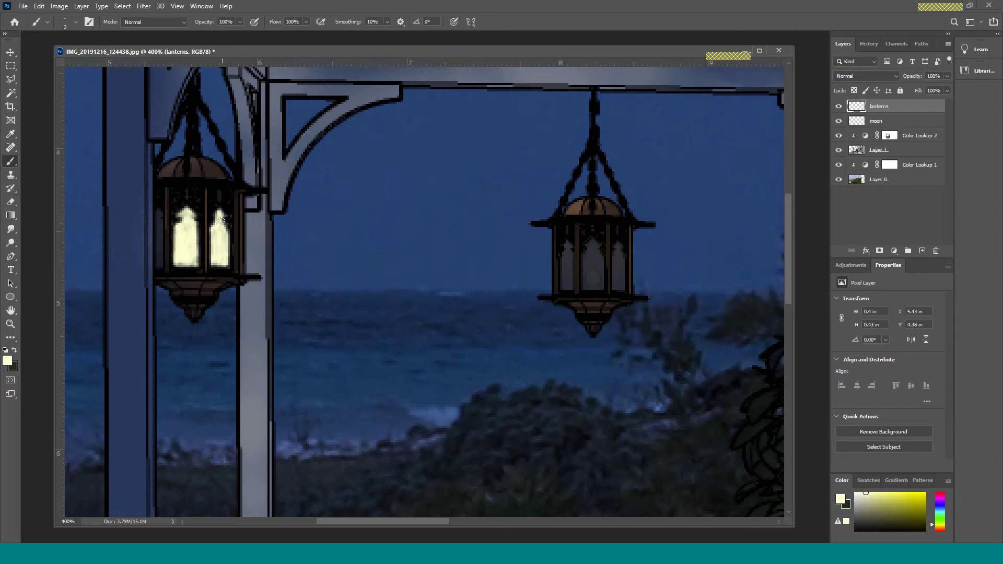
mouse_move(158, 212)
left_mouse_down()
mouse_move(159, 262)
mouse_move(157, 222)
mouse_move(158, 259)
left_mouse_up()
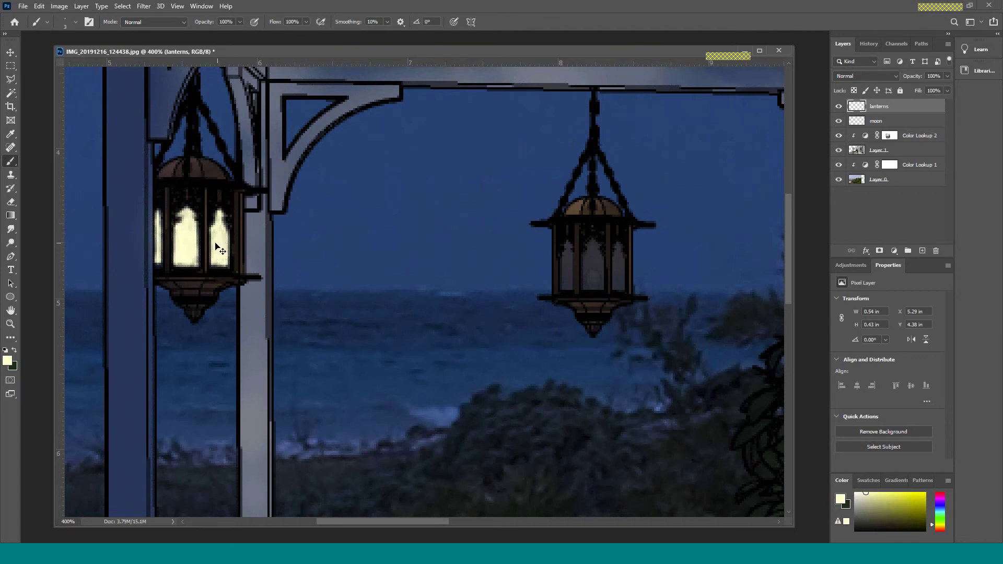
key("ctrl+minus")
key("ctrl+minus")
key("ctrl+minus")
key("ctrl+minus")
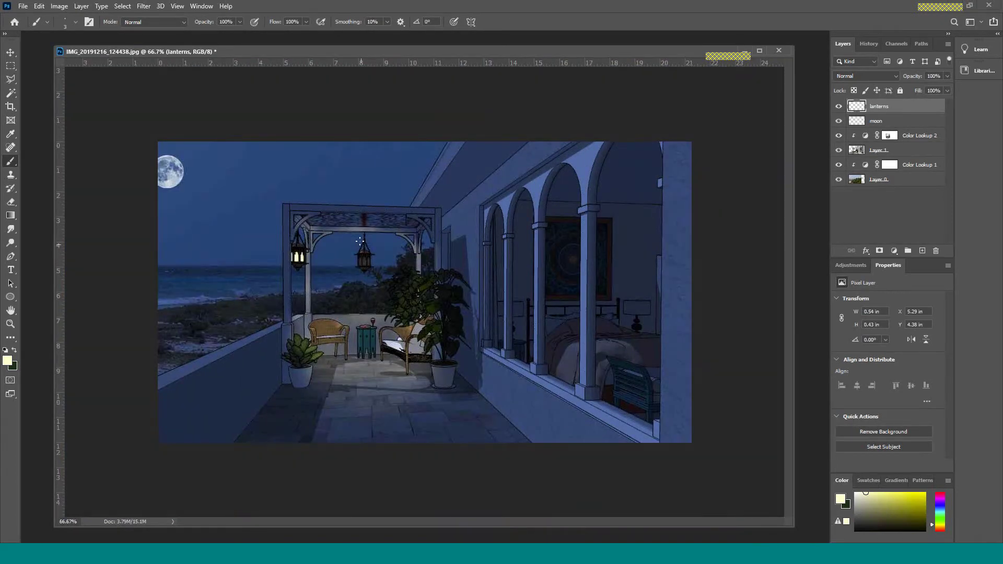
Paint the front and left glass panes of the second lantern, hanging from the pergola's rear beam, pale yellow
key("ctrl+plus")
key("ctrl+plus")
key("ctrl+plus")
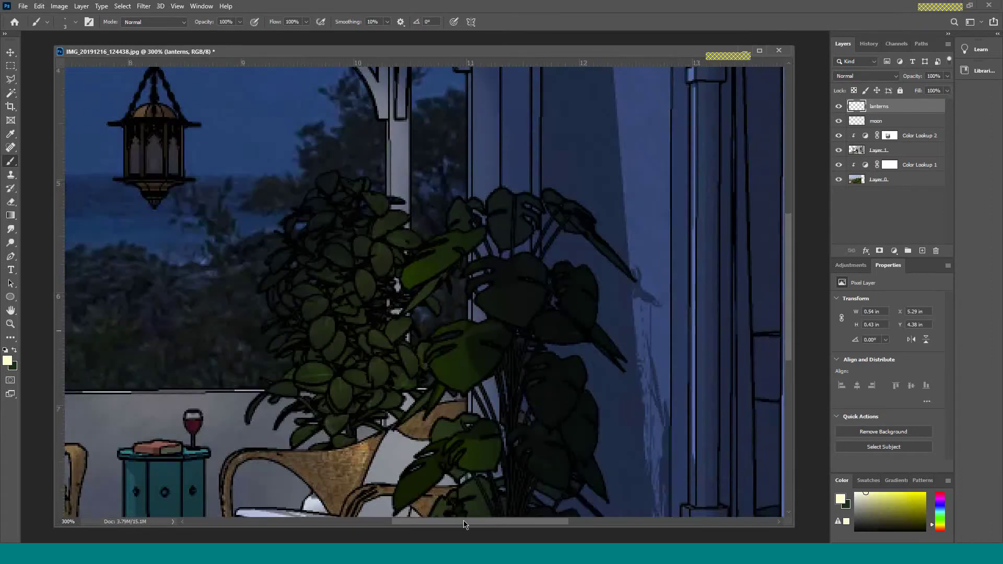
left_click_drag(464, 524, 416, 522)
key("ctrl+plus")
key("ctrl+plus")
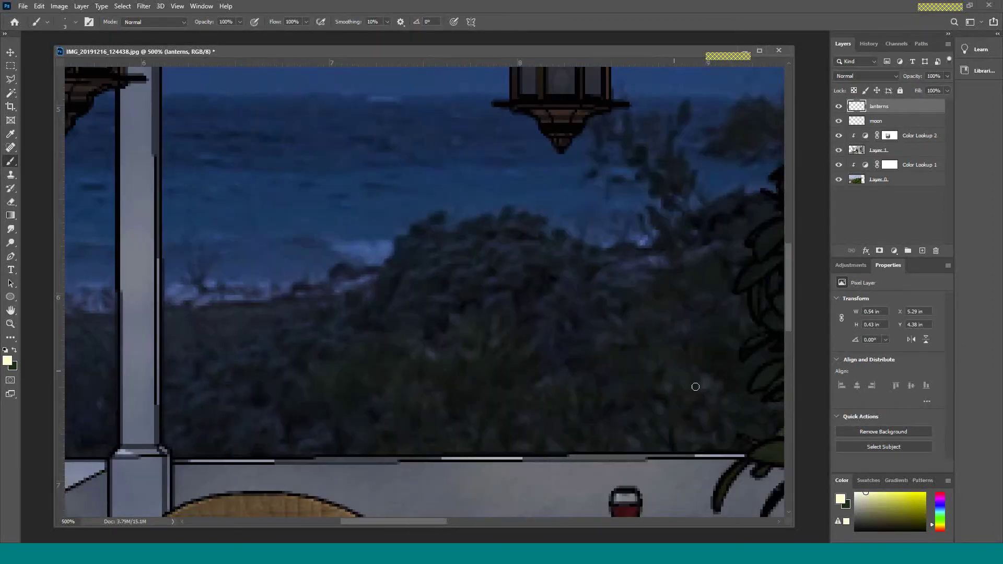
left_click_drag(789, 305, 787, 268)
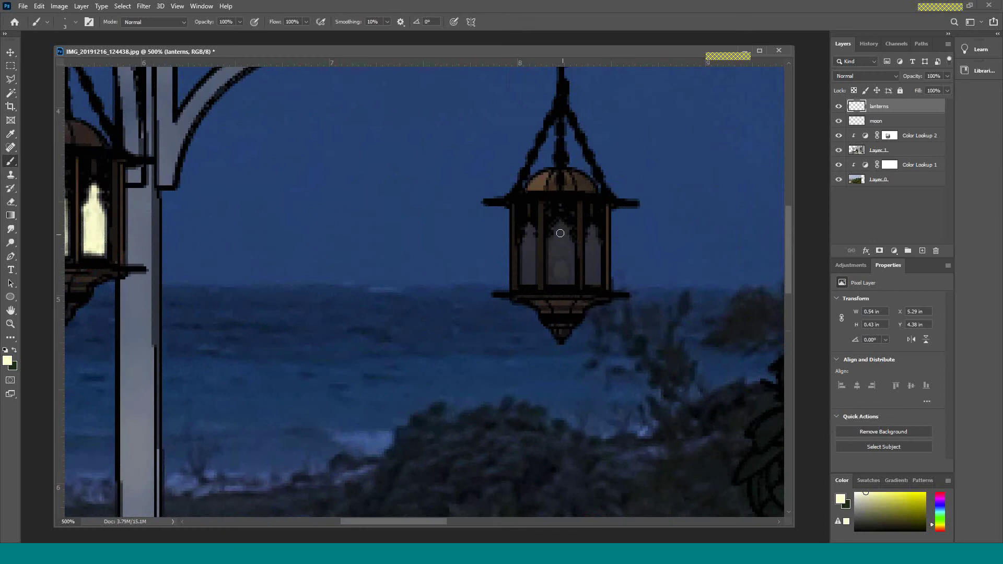
mouse_move(560, 231)
left_mouse_down()
mouse_move(563, 257)
mouse_move(561, 223)
mouse_move(567, 241)
mouse_move(554, 242)
mouse_move(553, 267)
mouse_move(562, 251)
mouse_move(562, 275)
mouse_move(567, 251)
mouse_move(569, 270)
mouse_move(571, 244)
mouse_move(558, 245)
mouse_move(554, 269)
mouse_move(554, 246)
mouse_move(551, 281)
mouse_move(574, 281)
mouse_move(570, 257)
mouse_move(567, 277)
mouse_move(556, 275)
mouse_move(557, 249)
mouse_move(566, 275)
mouse_move(556, 278)
mouse_move(571, 274)
mouse_move(566, 241)
left_mouse_up()
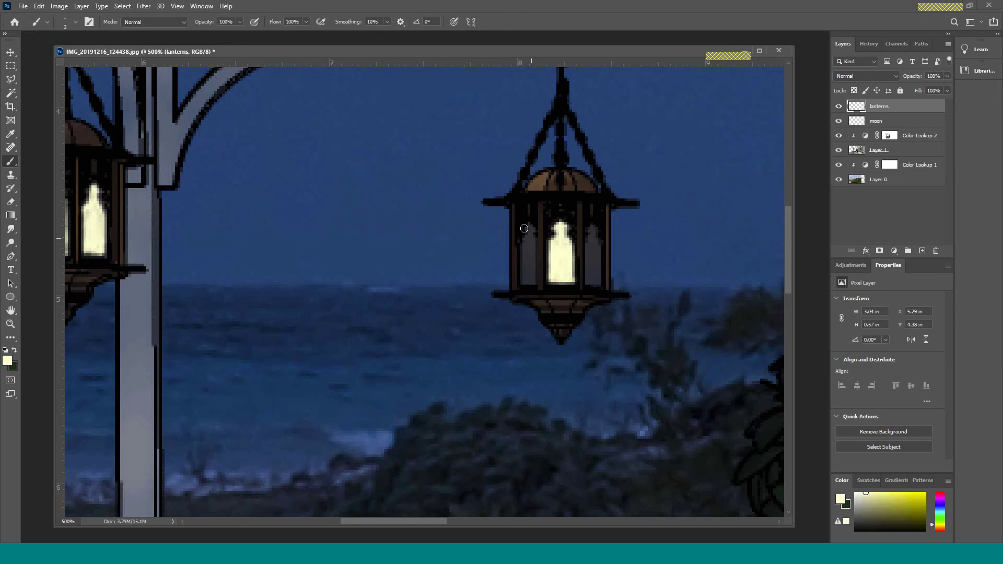
mouse_move(528, 226)
left_mouse_down()
mouse_move(522, 280)
mouse_move(535, 281)
mouse_move(535, 249)
mouse_move(531, 278)
mouse_move(531, 252)
mouse_move(529, 277)
mouse_move(529, 258)
mouse_move(526, 276)
mouse_move(524, 267)
mouse_move(527, 278)
mouse_move(530, 238)
left_mouse_up()
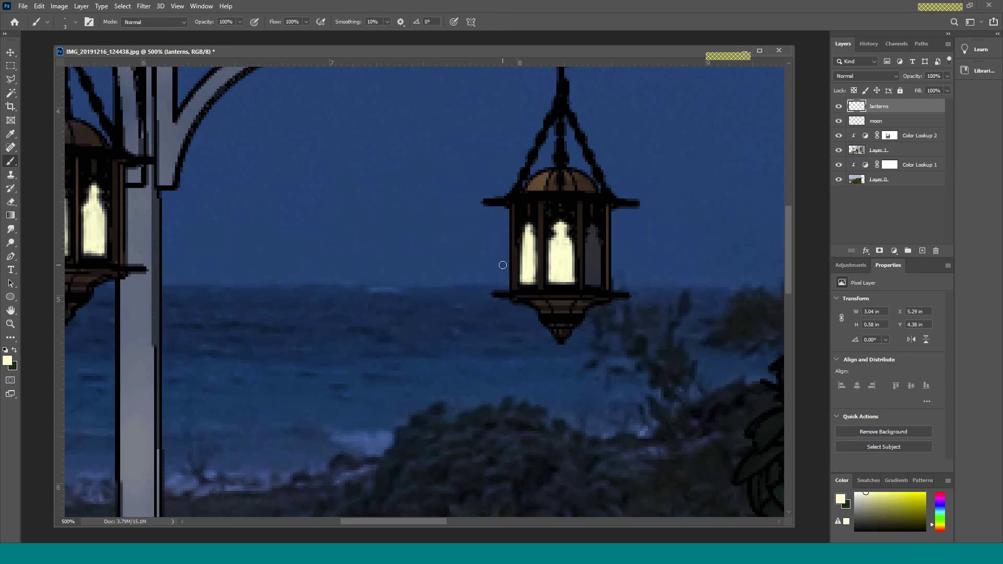
Set the Eraser to 4 px with 100% hardness and touch up the paint between the second lantern's left and front panes
key("e")
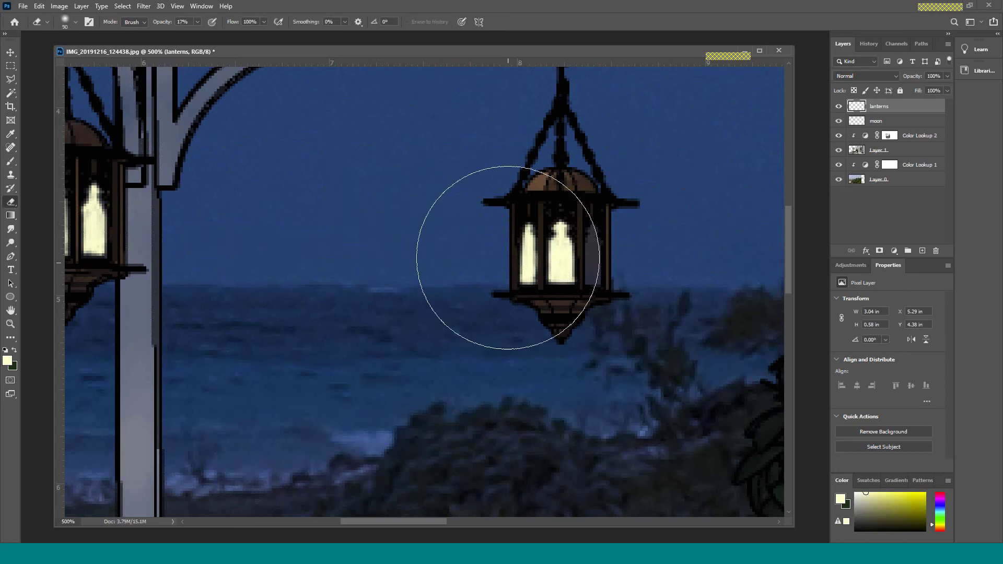
left_click(76, 22)
mouse_move(88, 56)
left_mouse_down()
mouse_move(60, 55)
mouse_move(128, 80)
left_mouse_up()
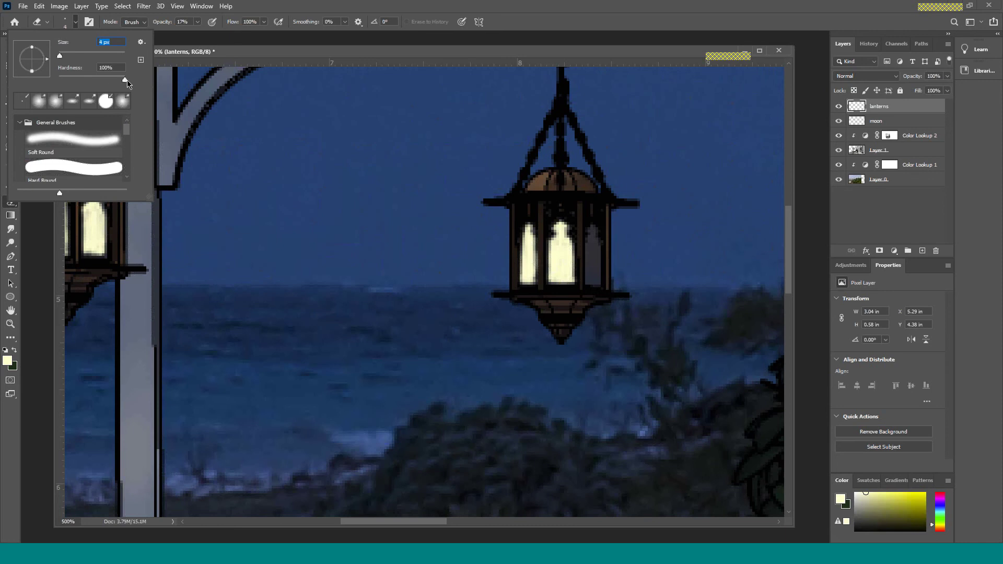
left_click(545, 255)
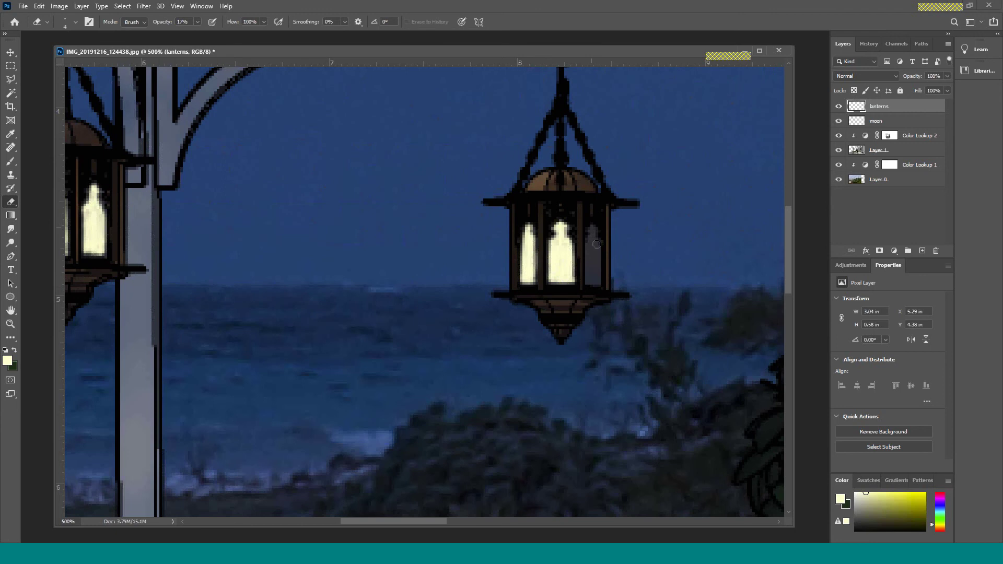
Paint the second lantern's remaining right glass pane pale yellow with the Brush tool
key("b")
mouse_move(592, 230)
left_mouse_down()
mouse_move(586, 277)
mouse_move(595, 280)
mouse_move(598, 246)
mouse_move(596, 268)
left_mouse_up()
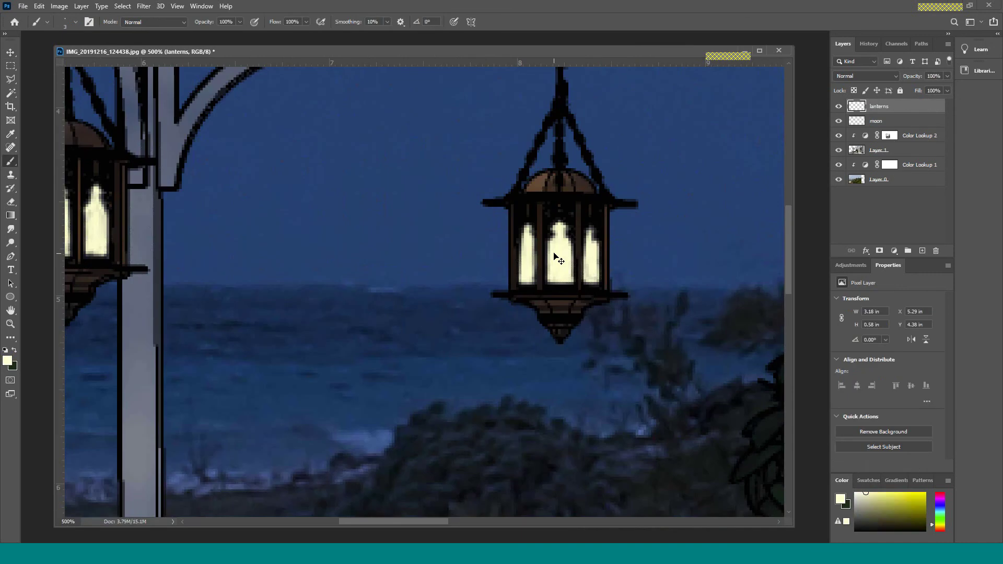
scroll(555, 257, "down", 5)
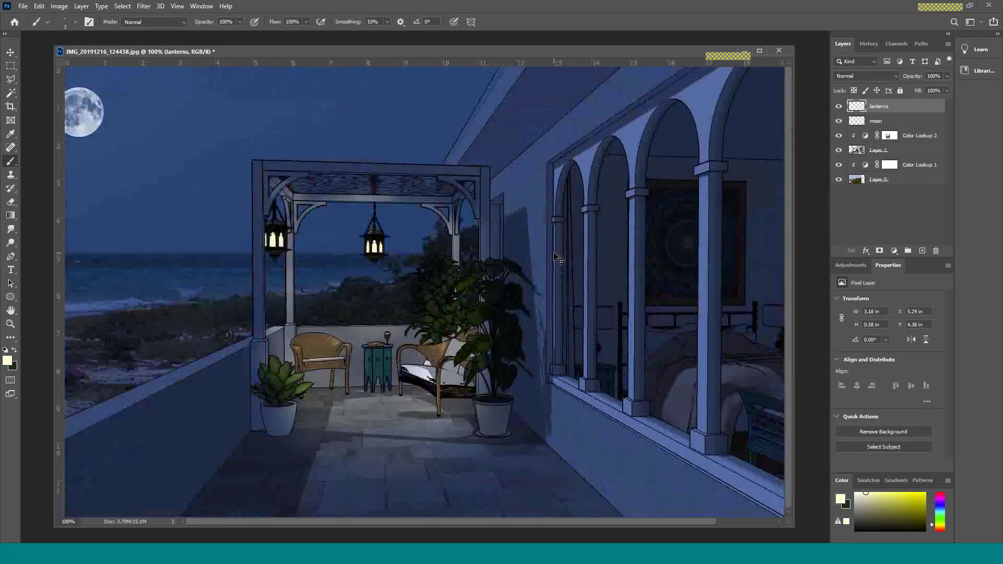
scroll(555, 256, "down", 1)
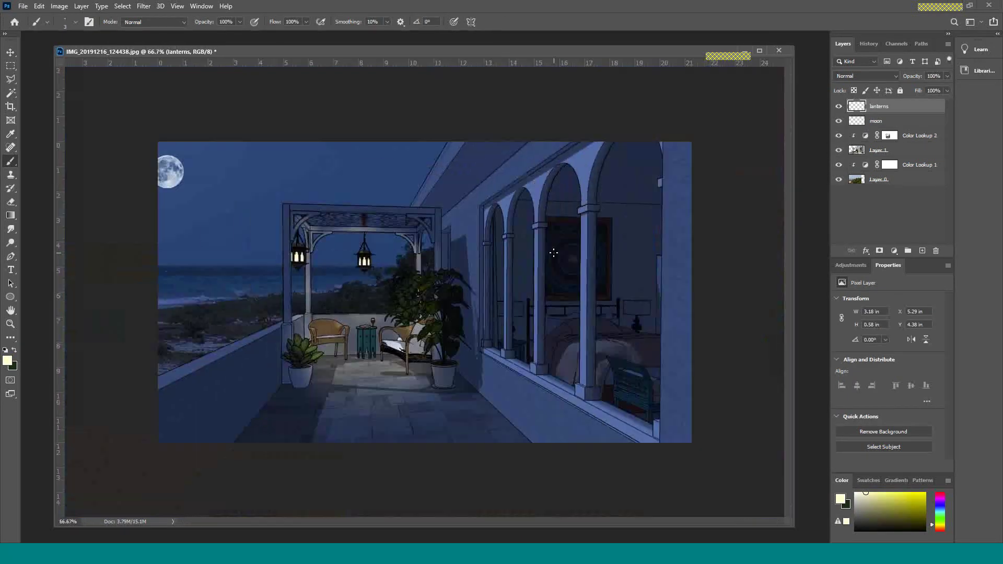